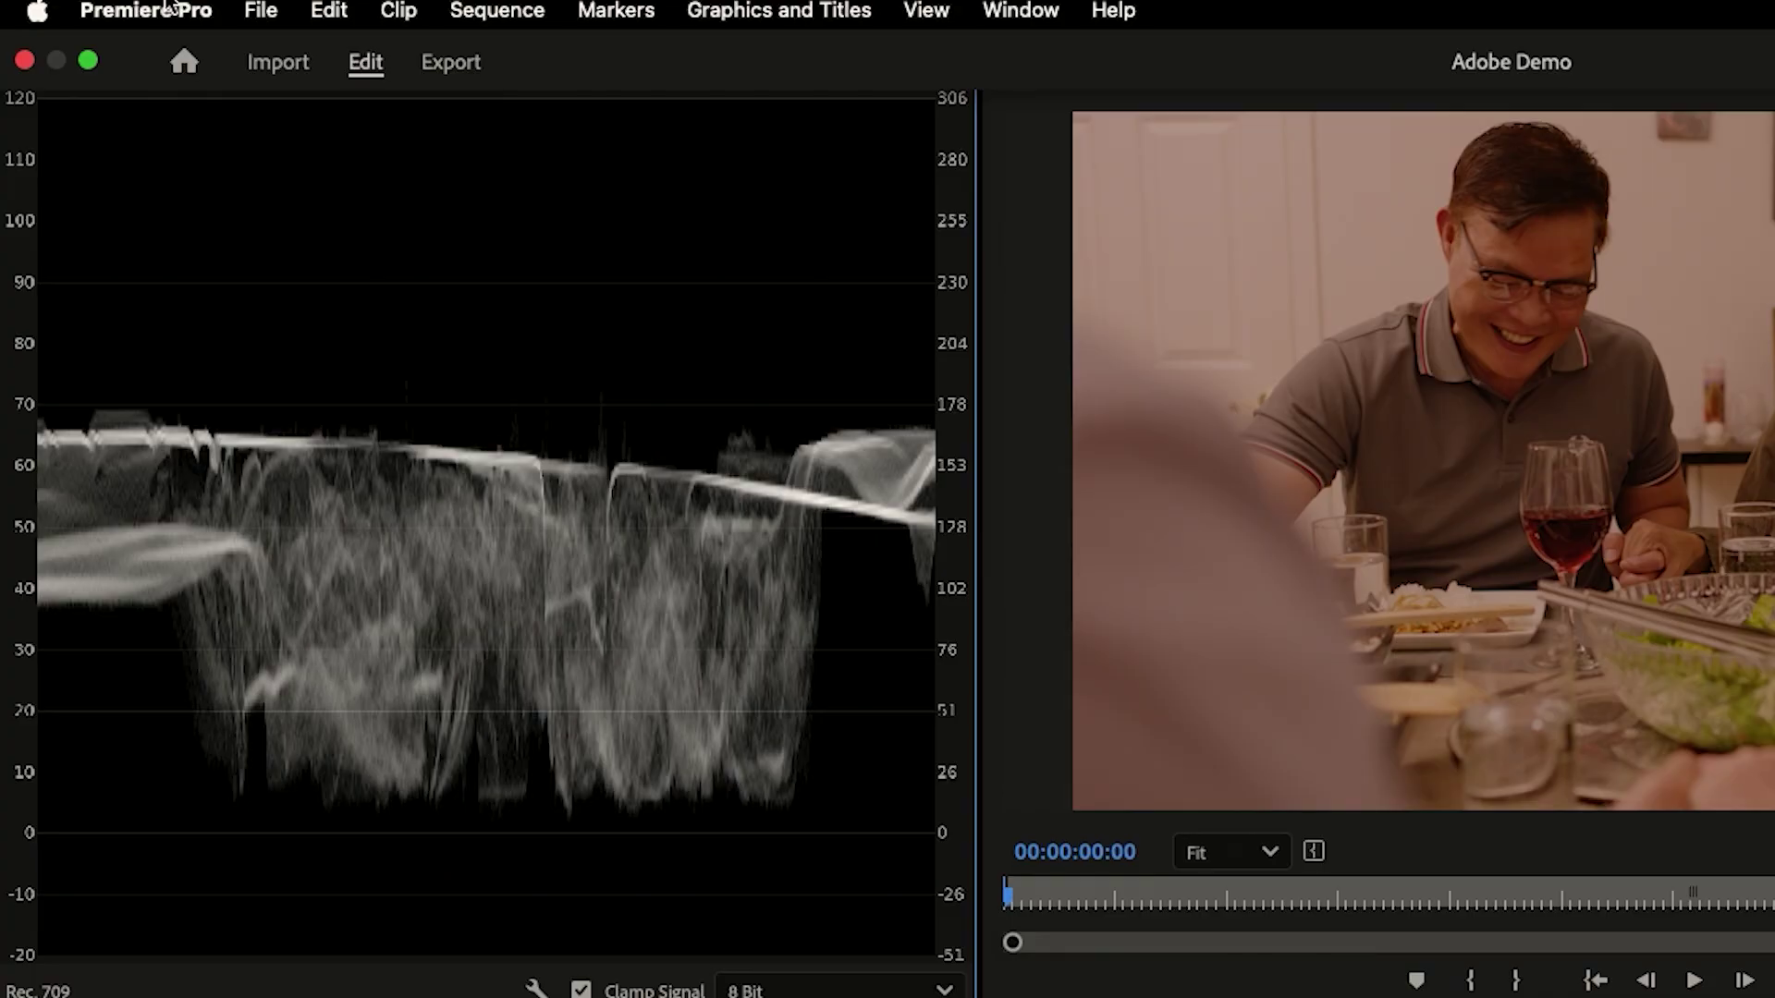
Step: Review the colour preferences and the sequence's Color Management settings
left_click(164, 10)
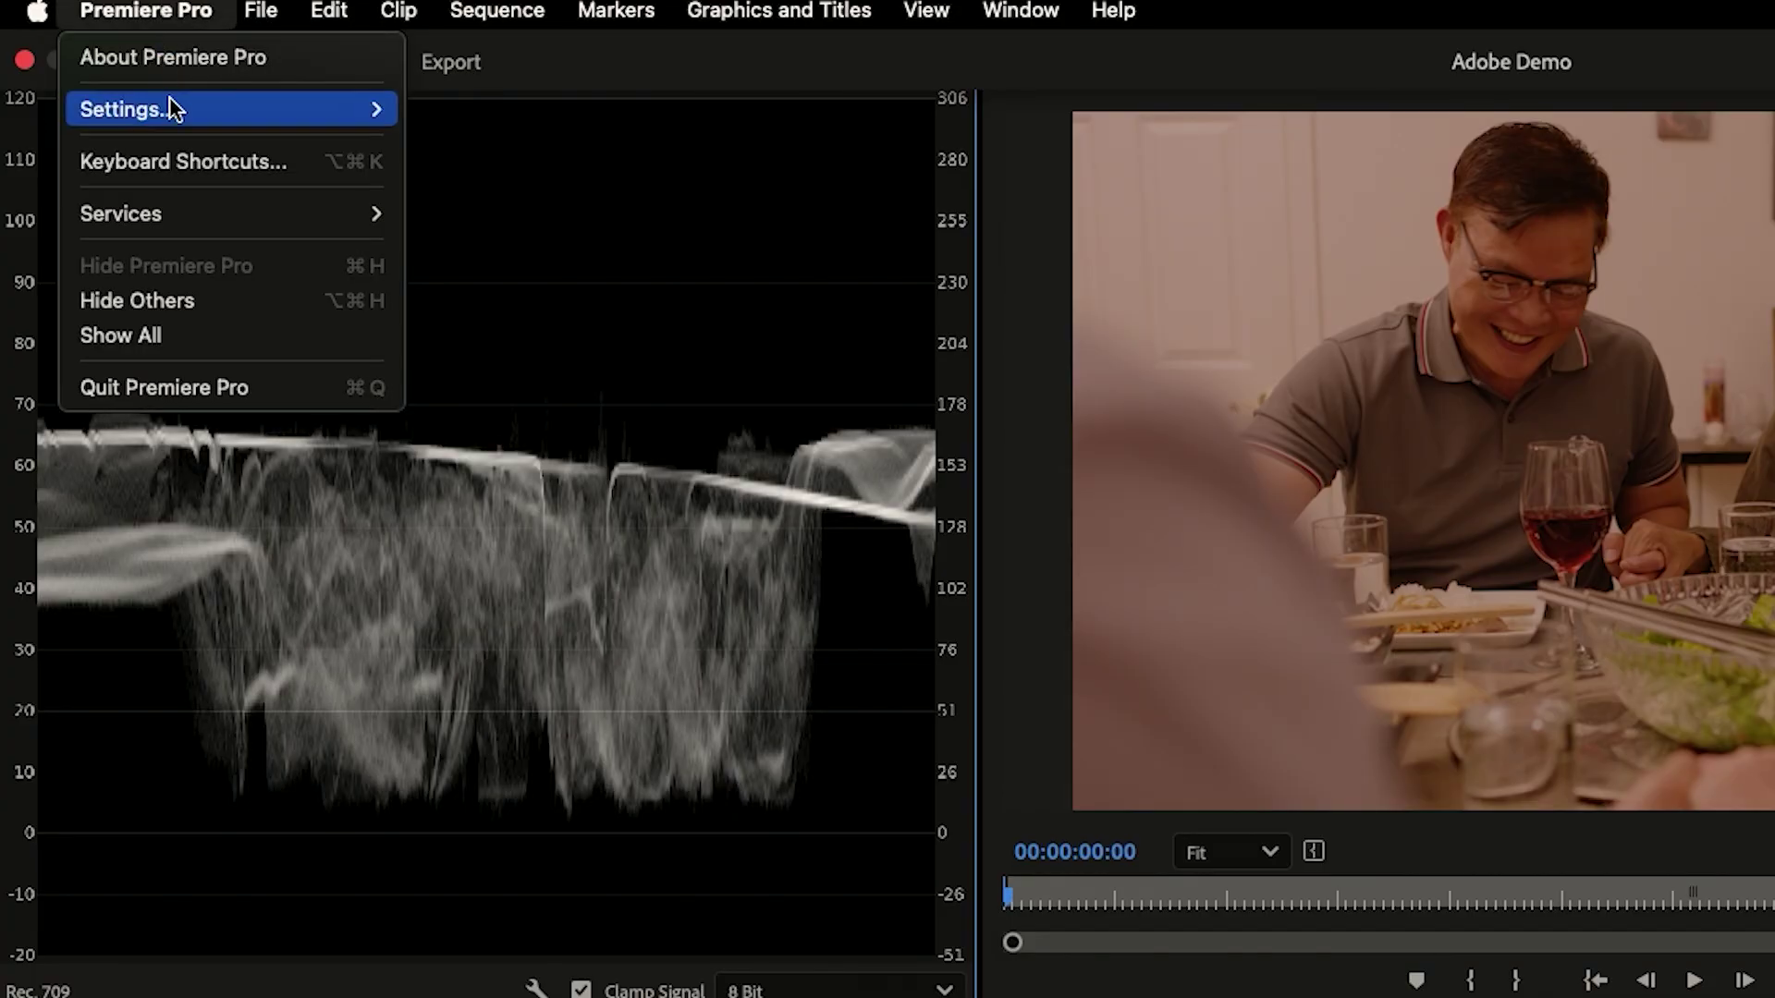
mouse_move(174, 110)
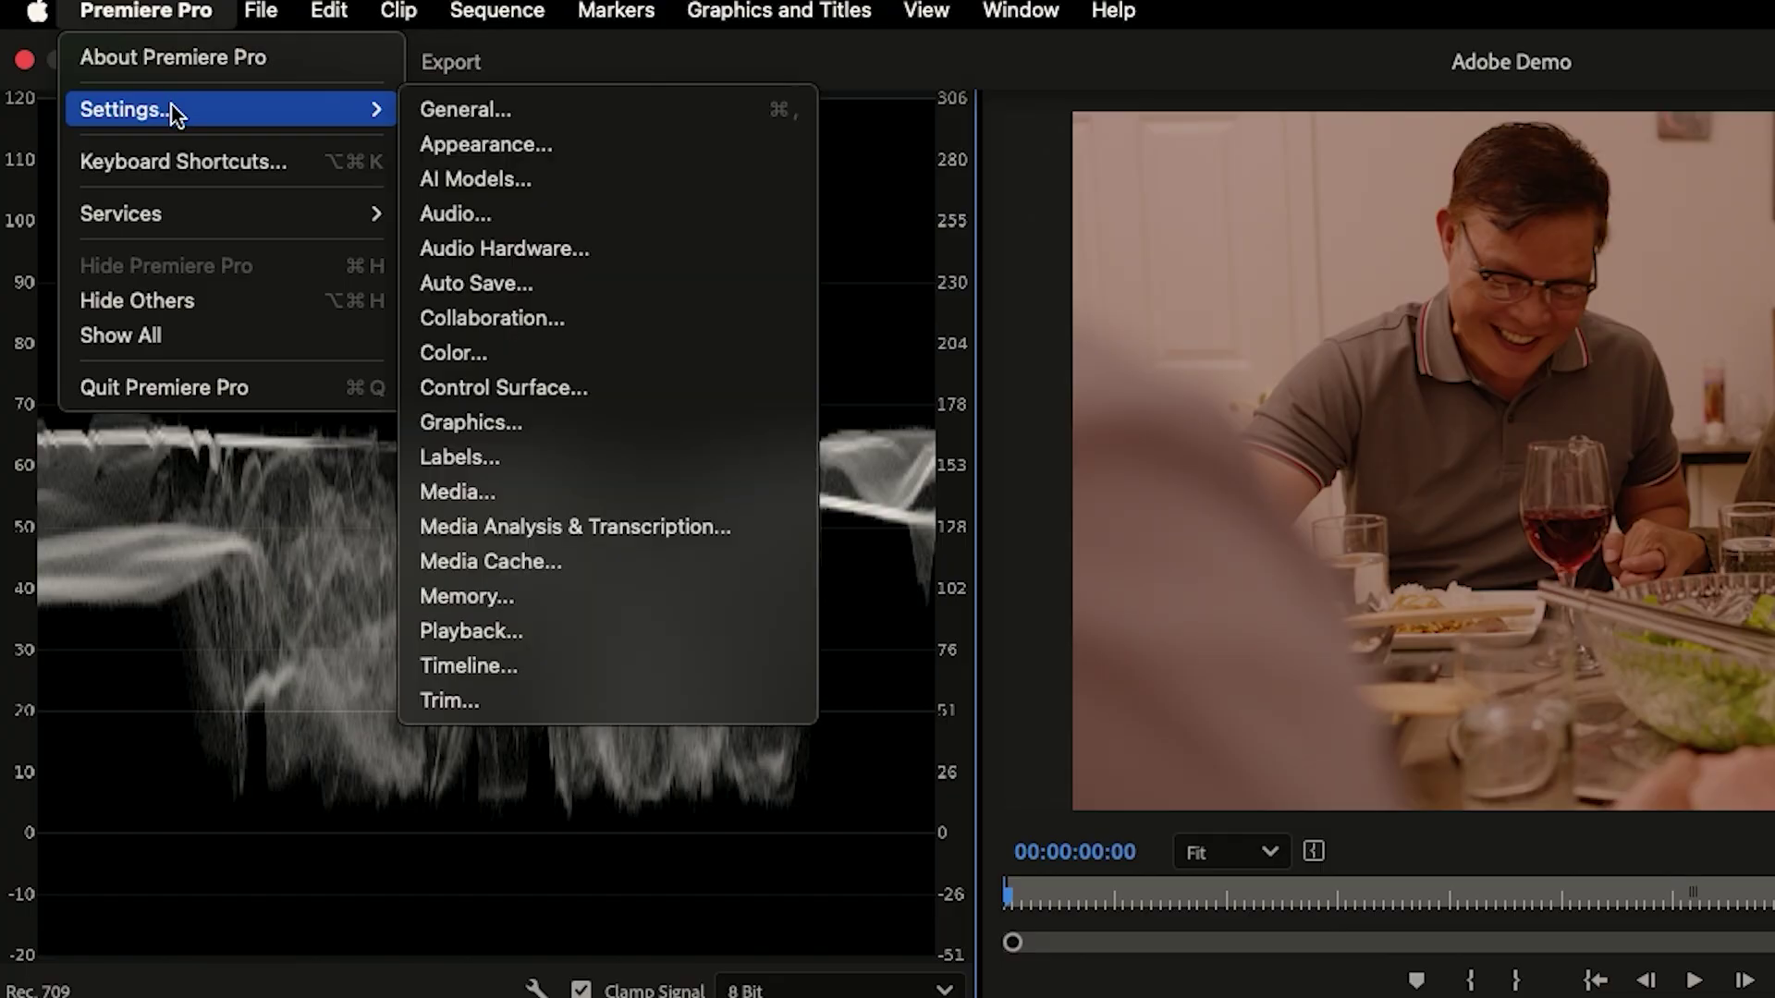
left_click(580, 352)
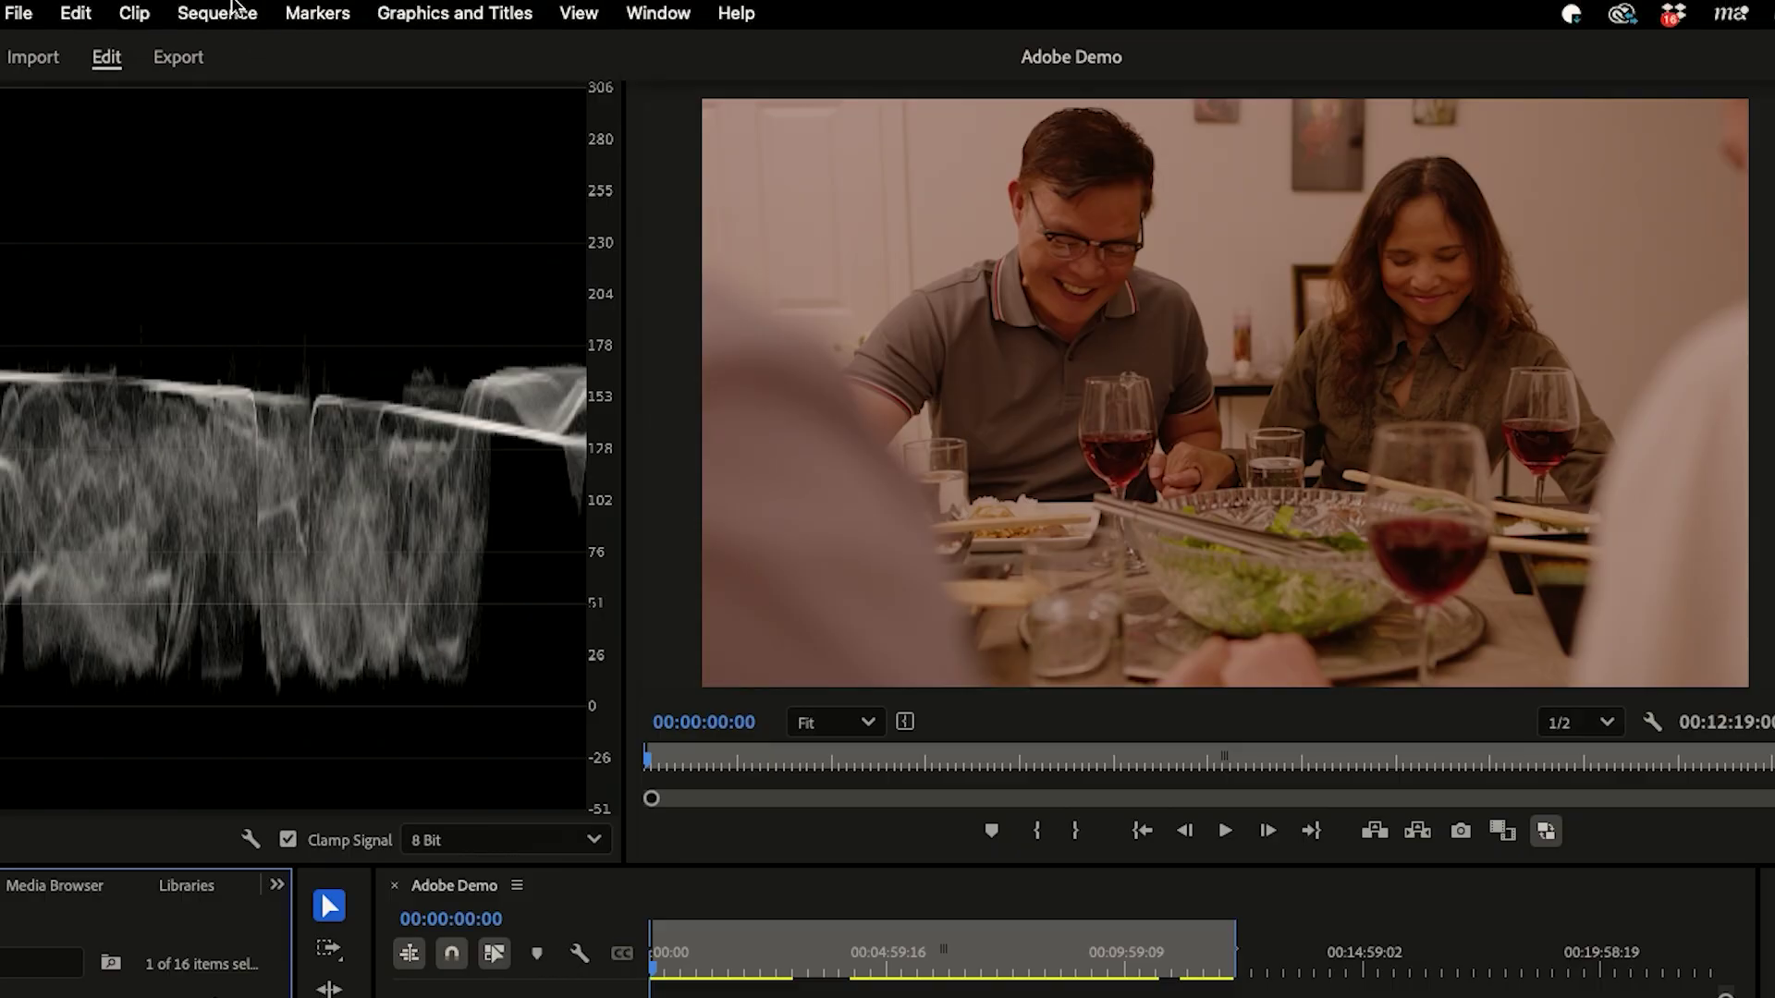
left_click(236, 12)
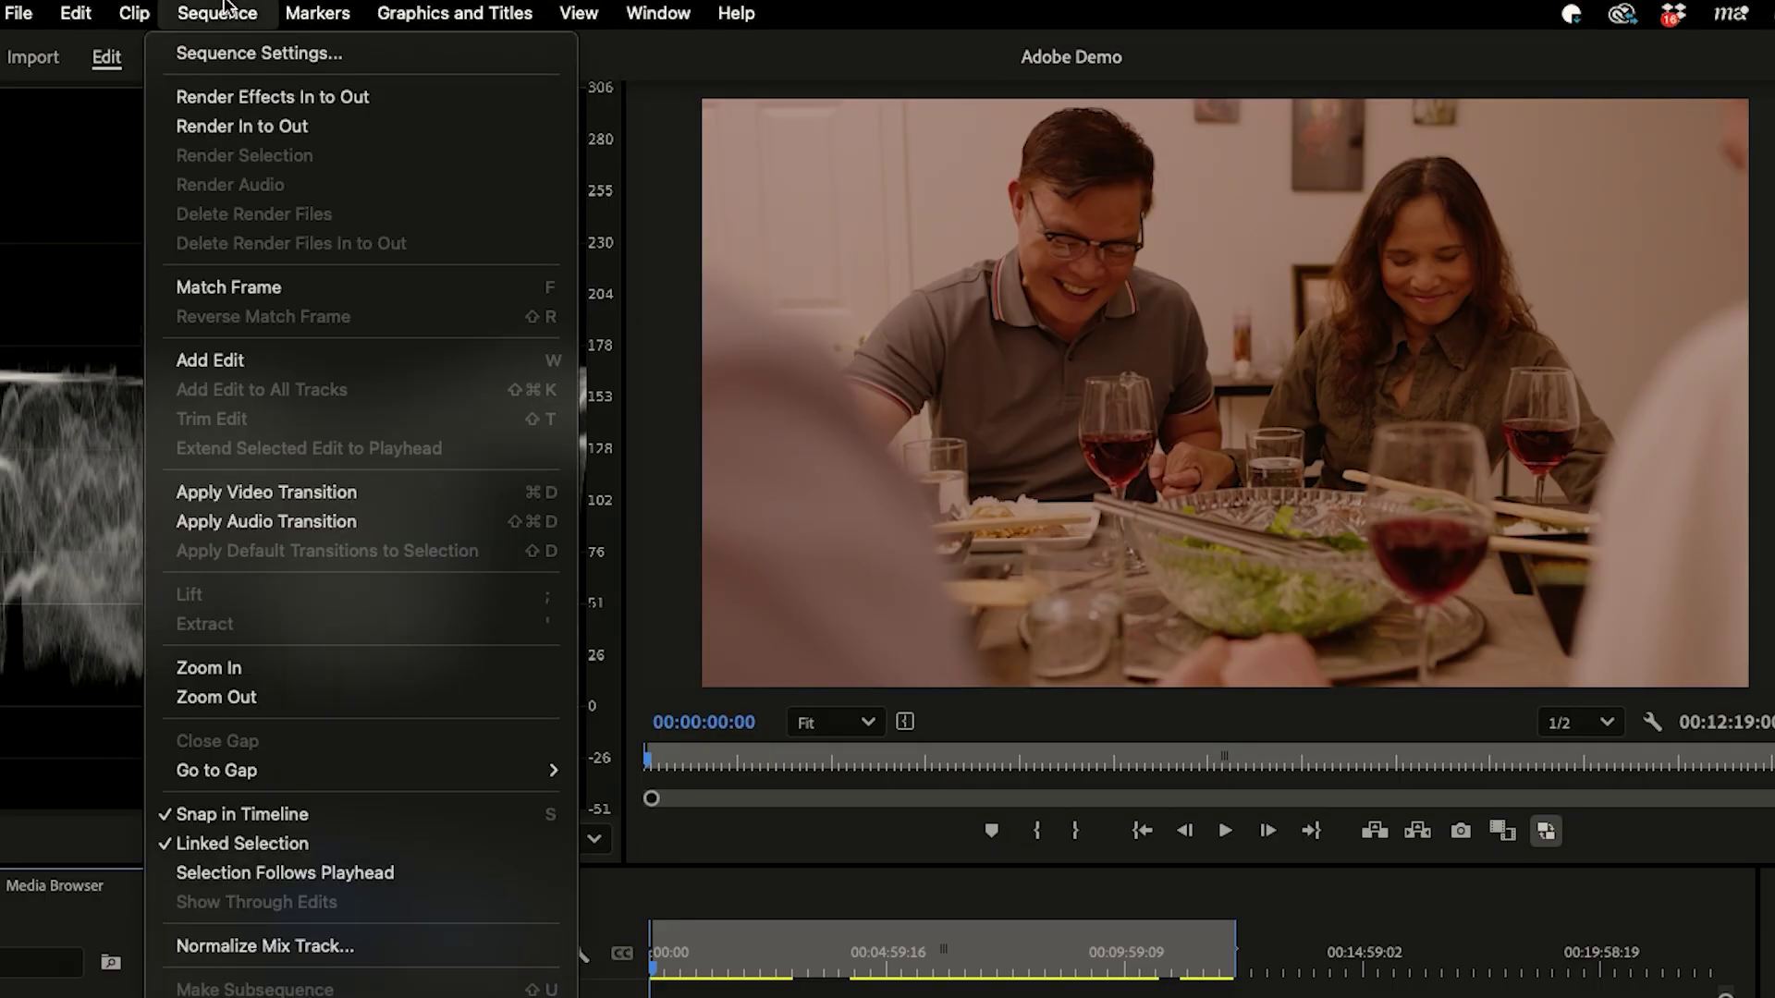
left_click(225, 48)
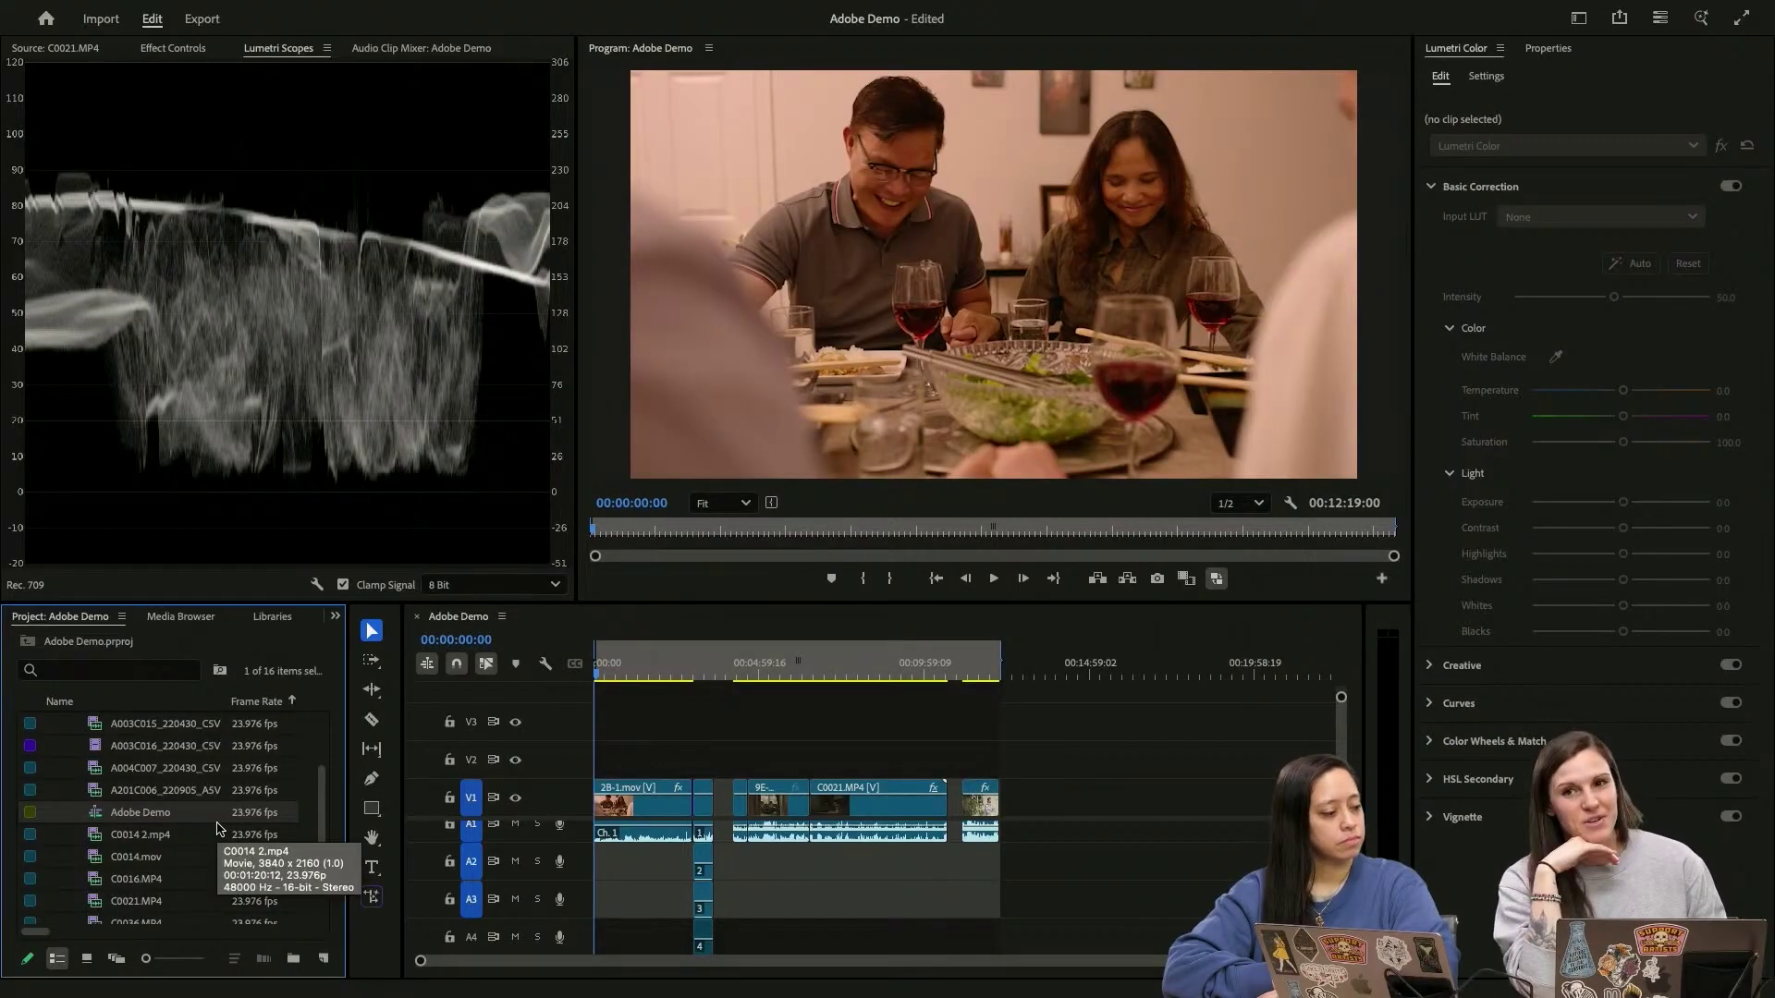
scroll(215, 813, "up", 2)
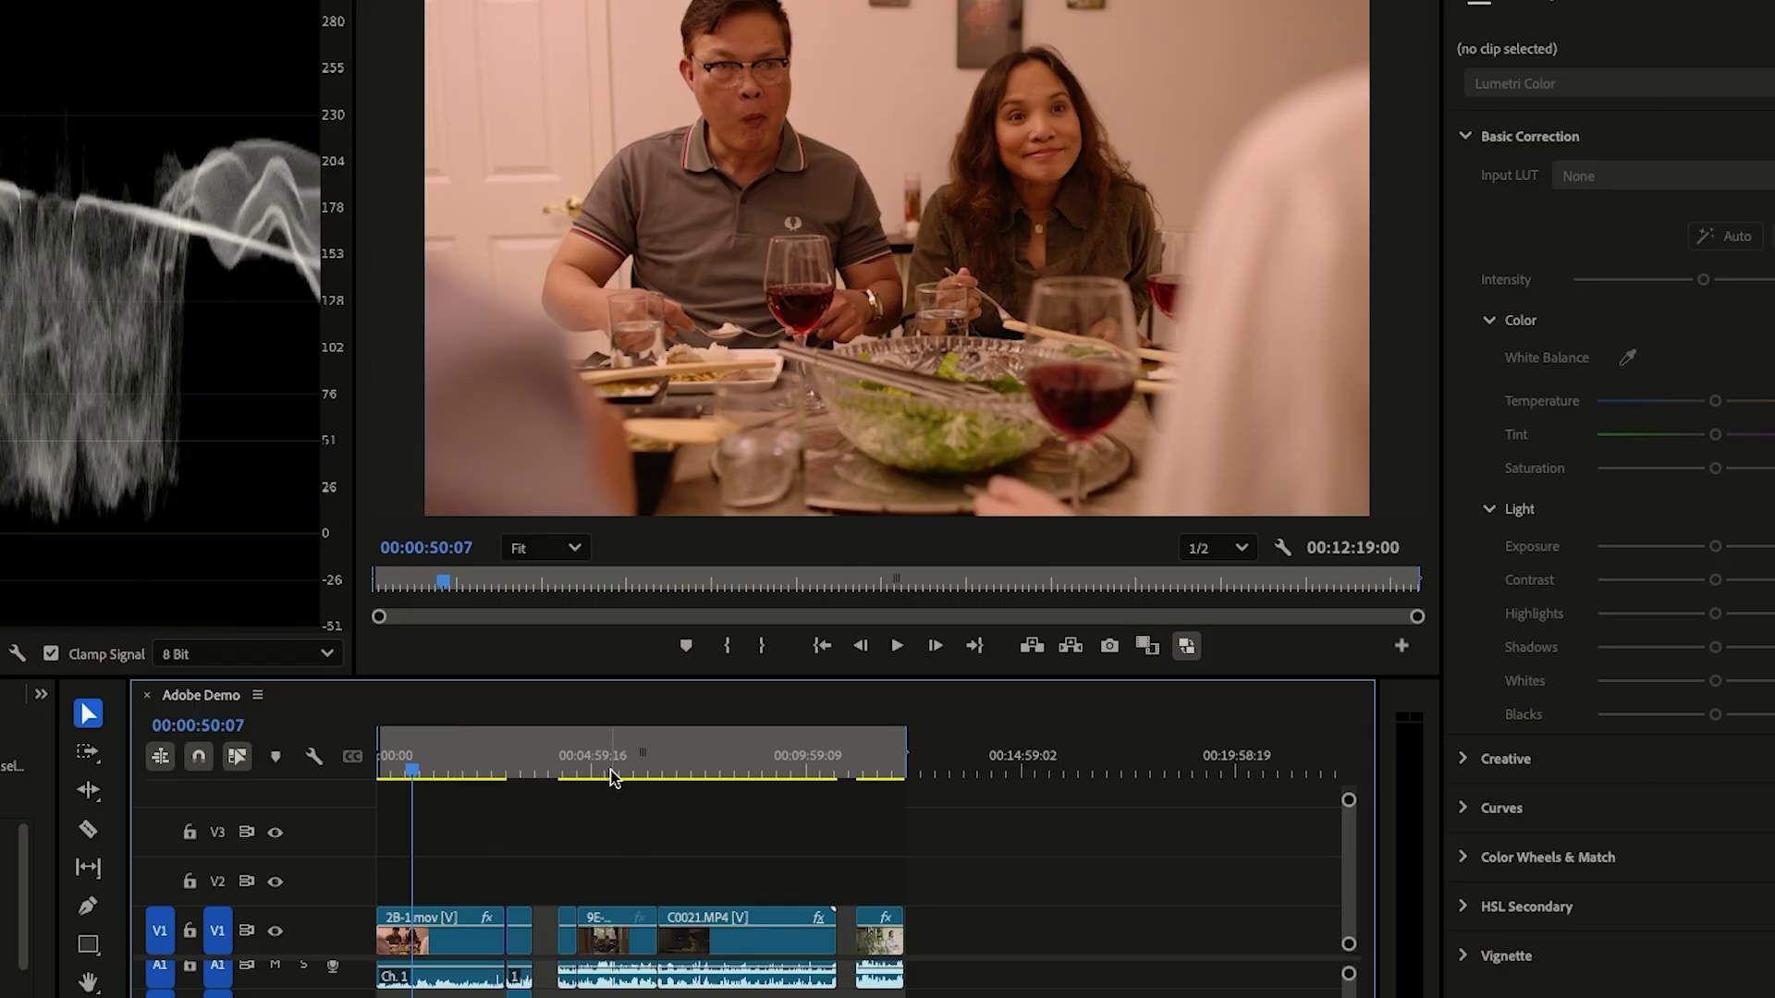
Step: Scrub through the bedroom shot, then park on the dinner-table shot at 00:00:45:07
left_click(615, 773)
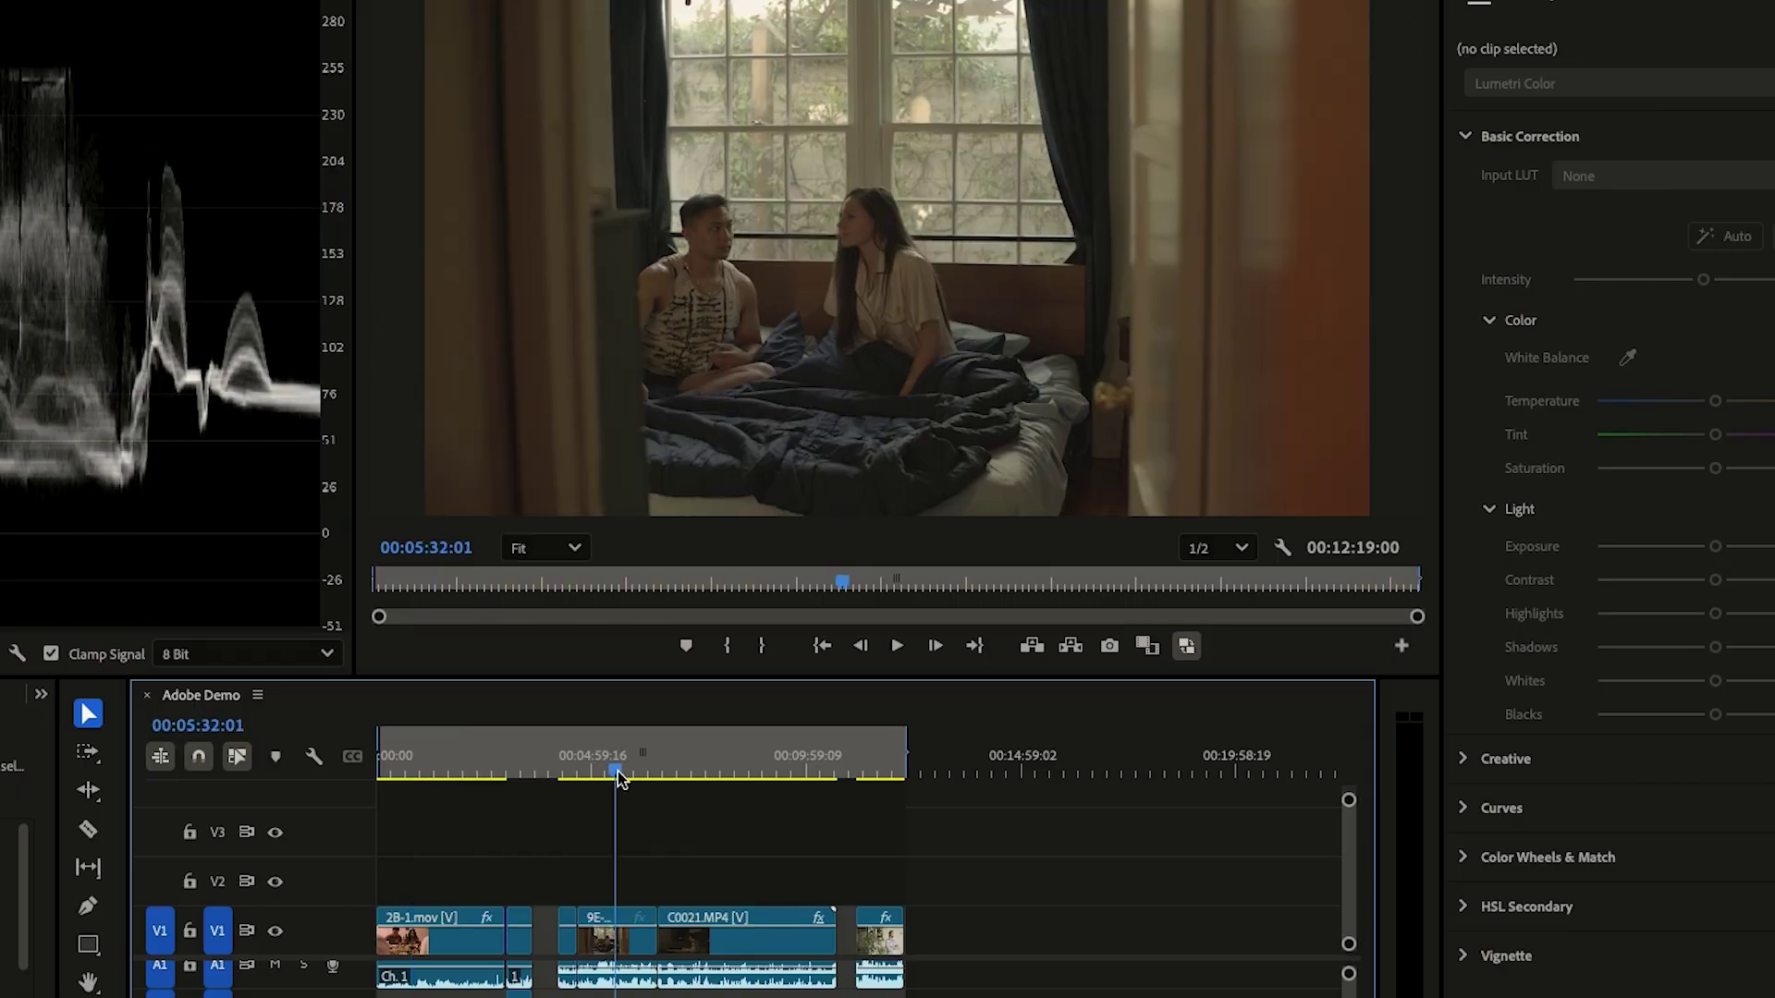
left_click_drag(613, 771, 611, 779)
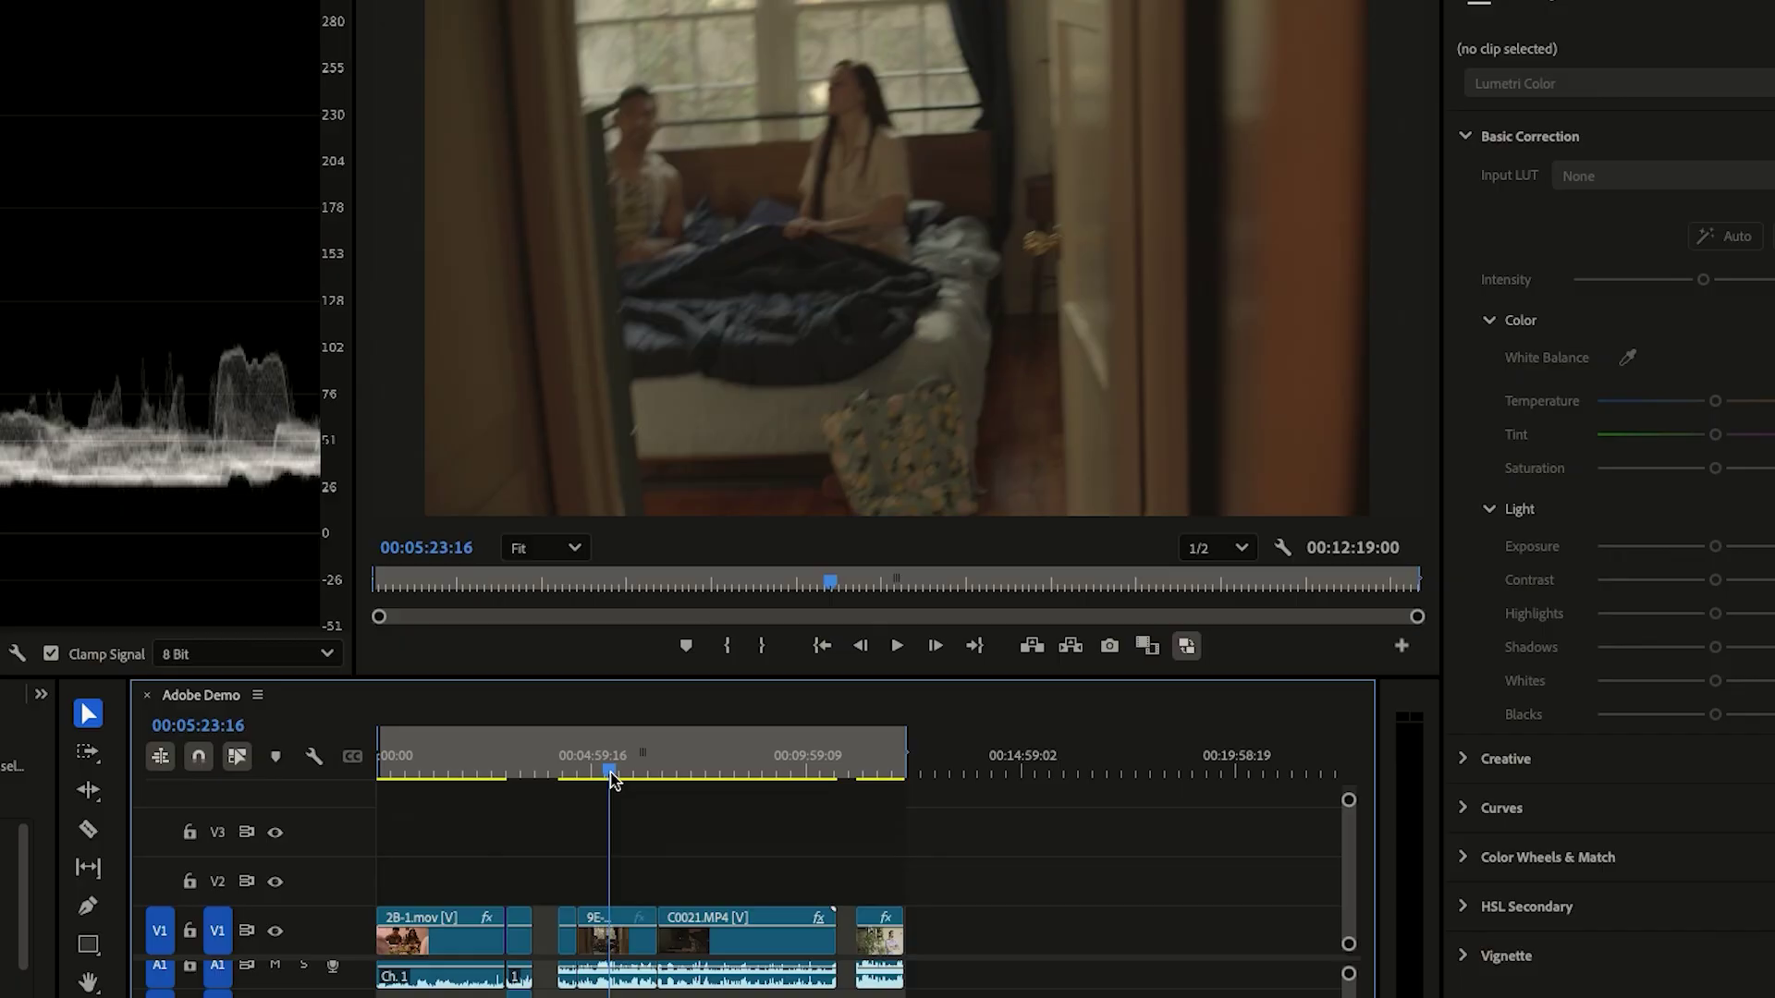
left_click(411, 774)
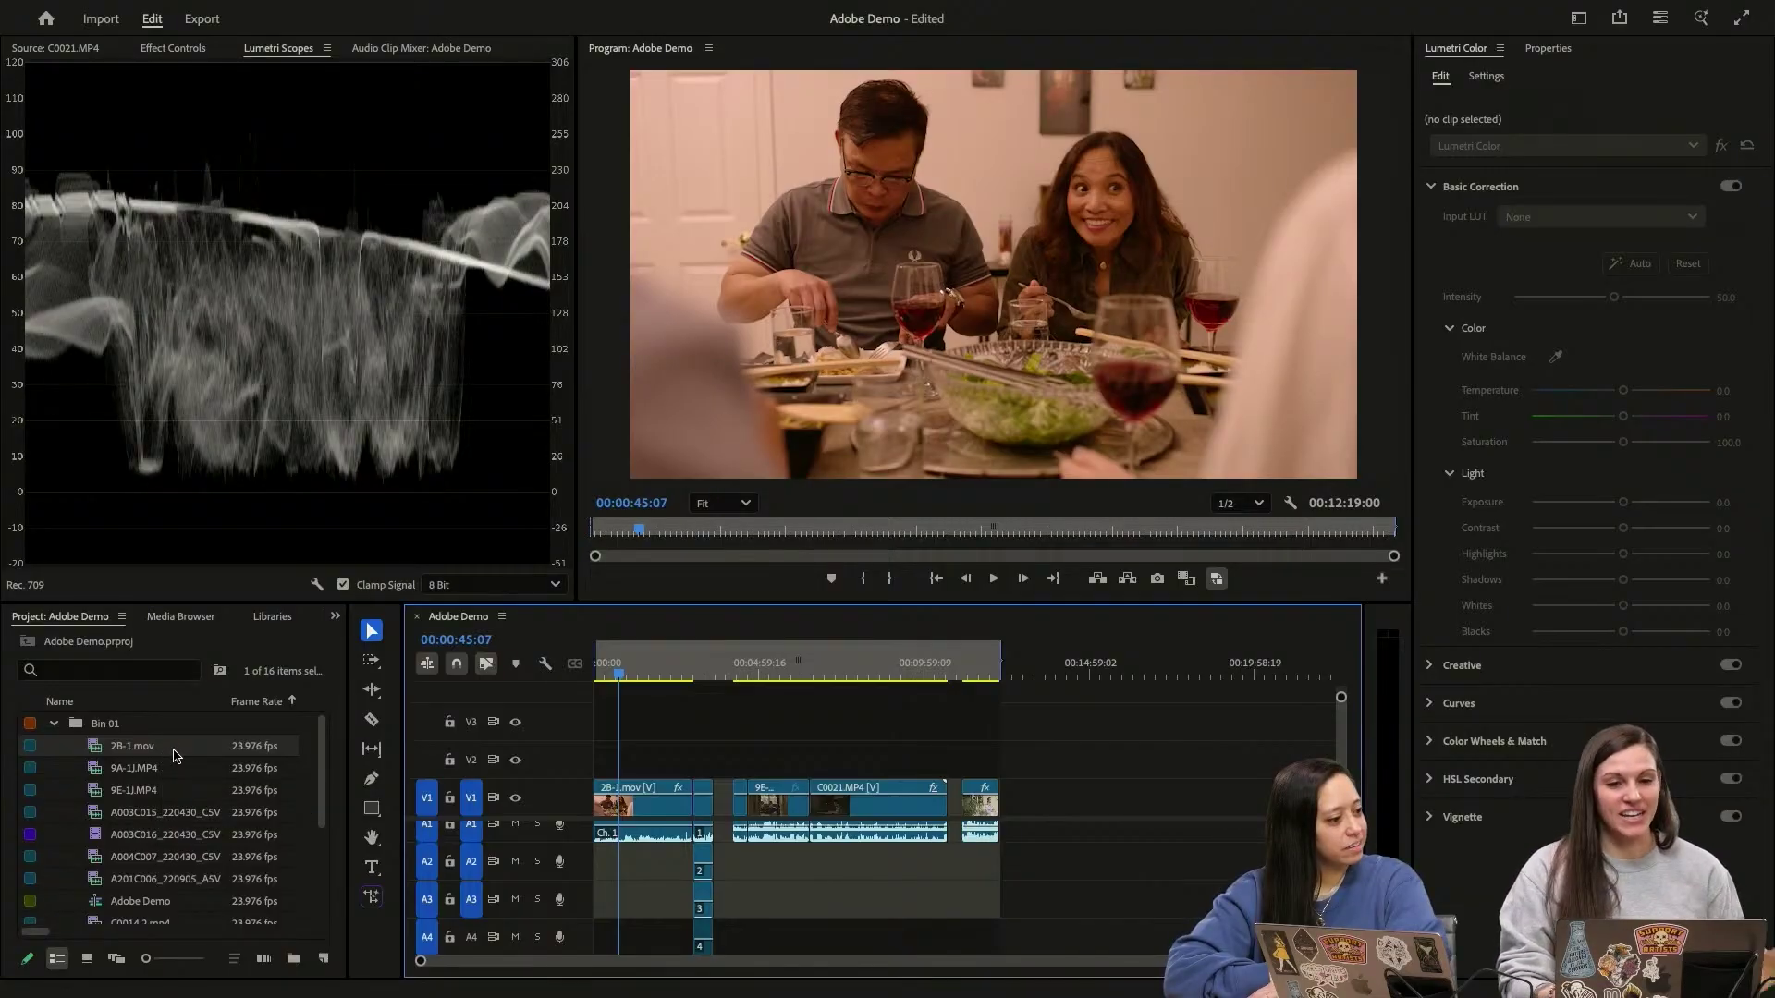
right_click(107, 745)
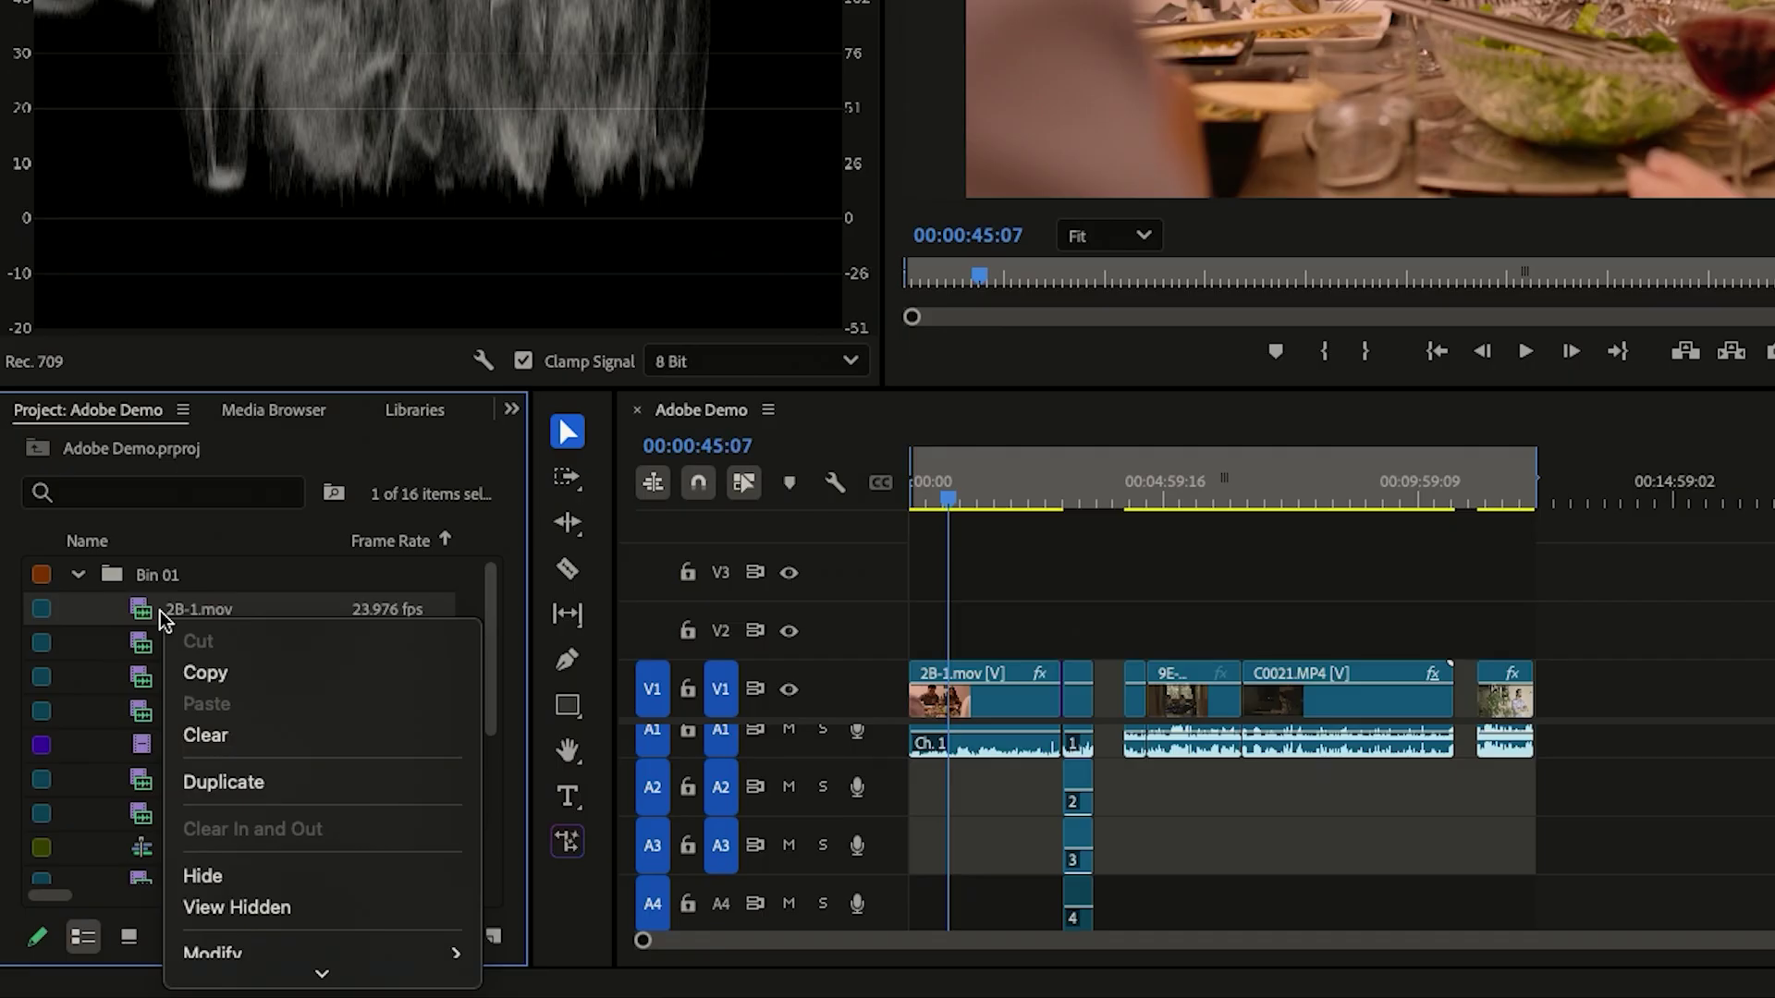
scroll(348, 814, "down", 2)
mouse_move(353, 892)
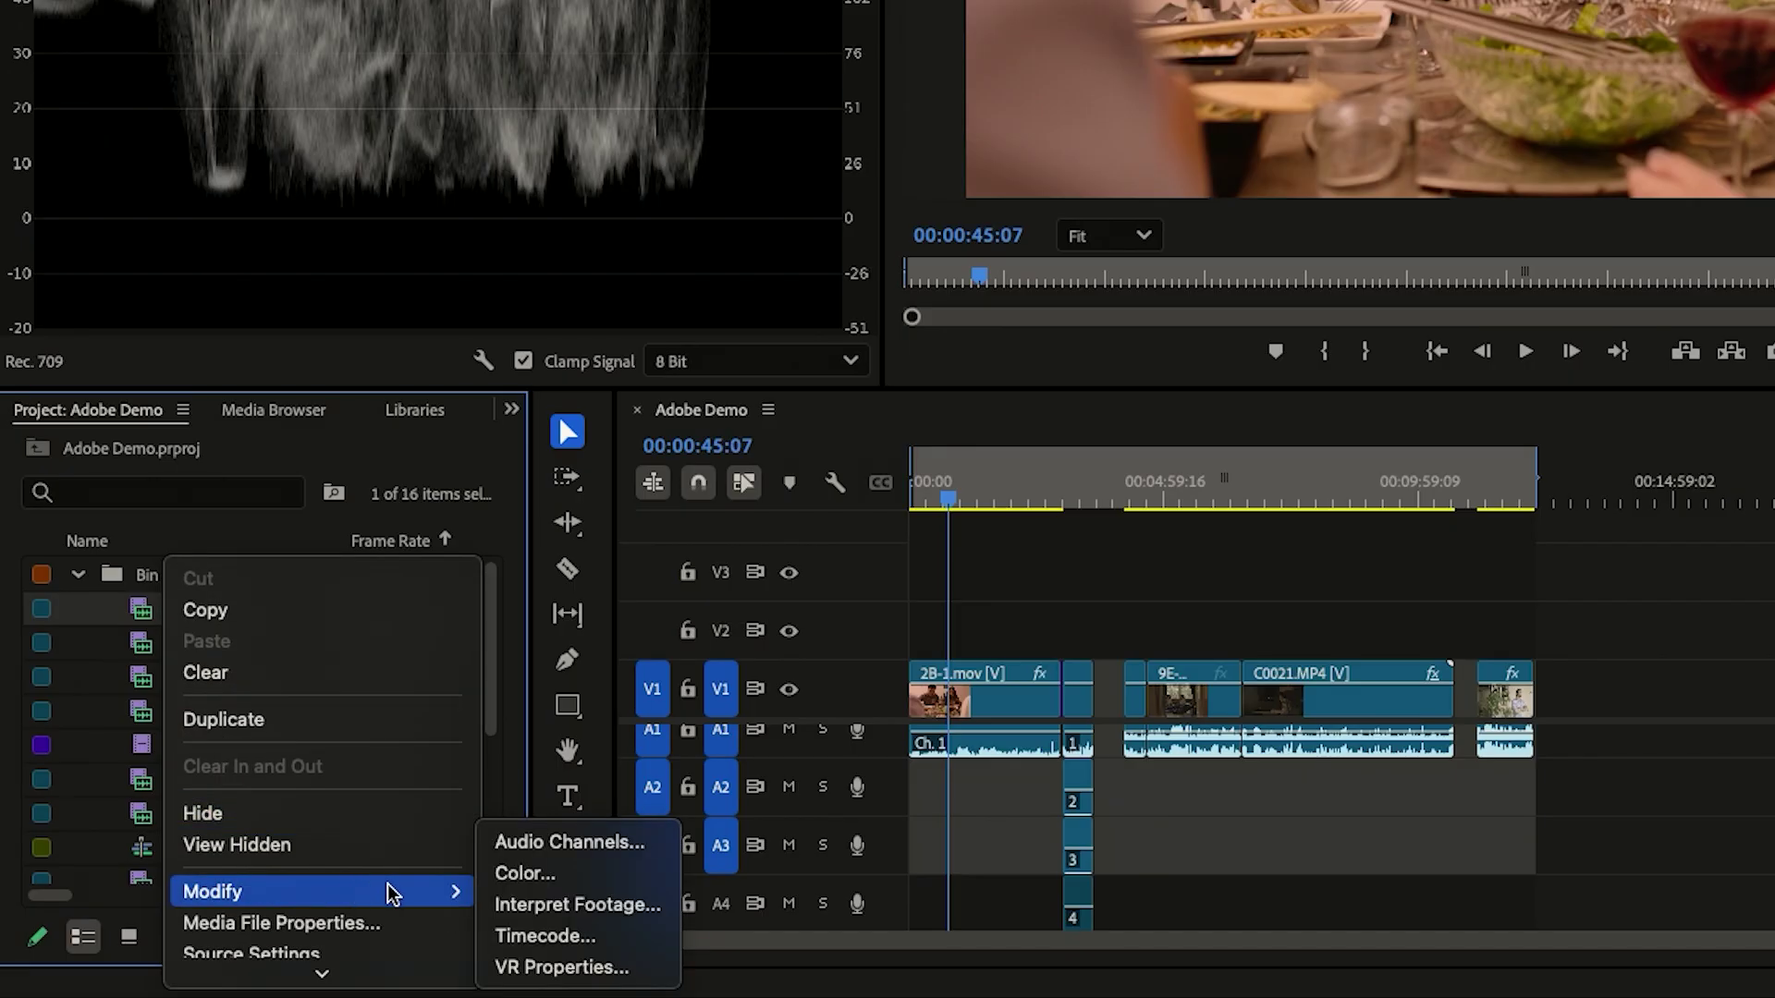
left_click(524, 873)
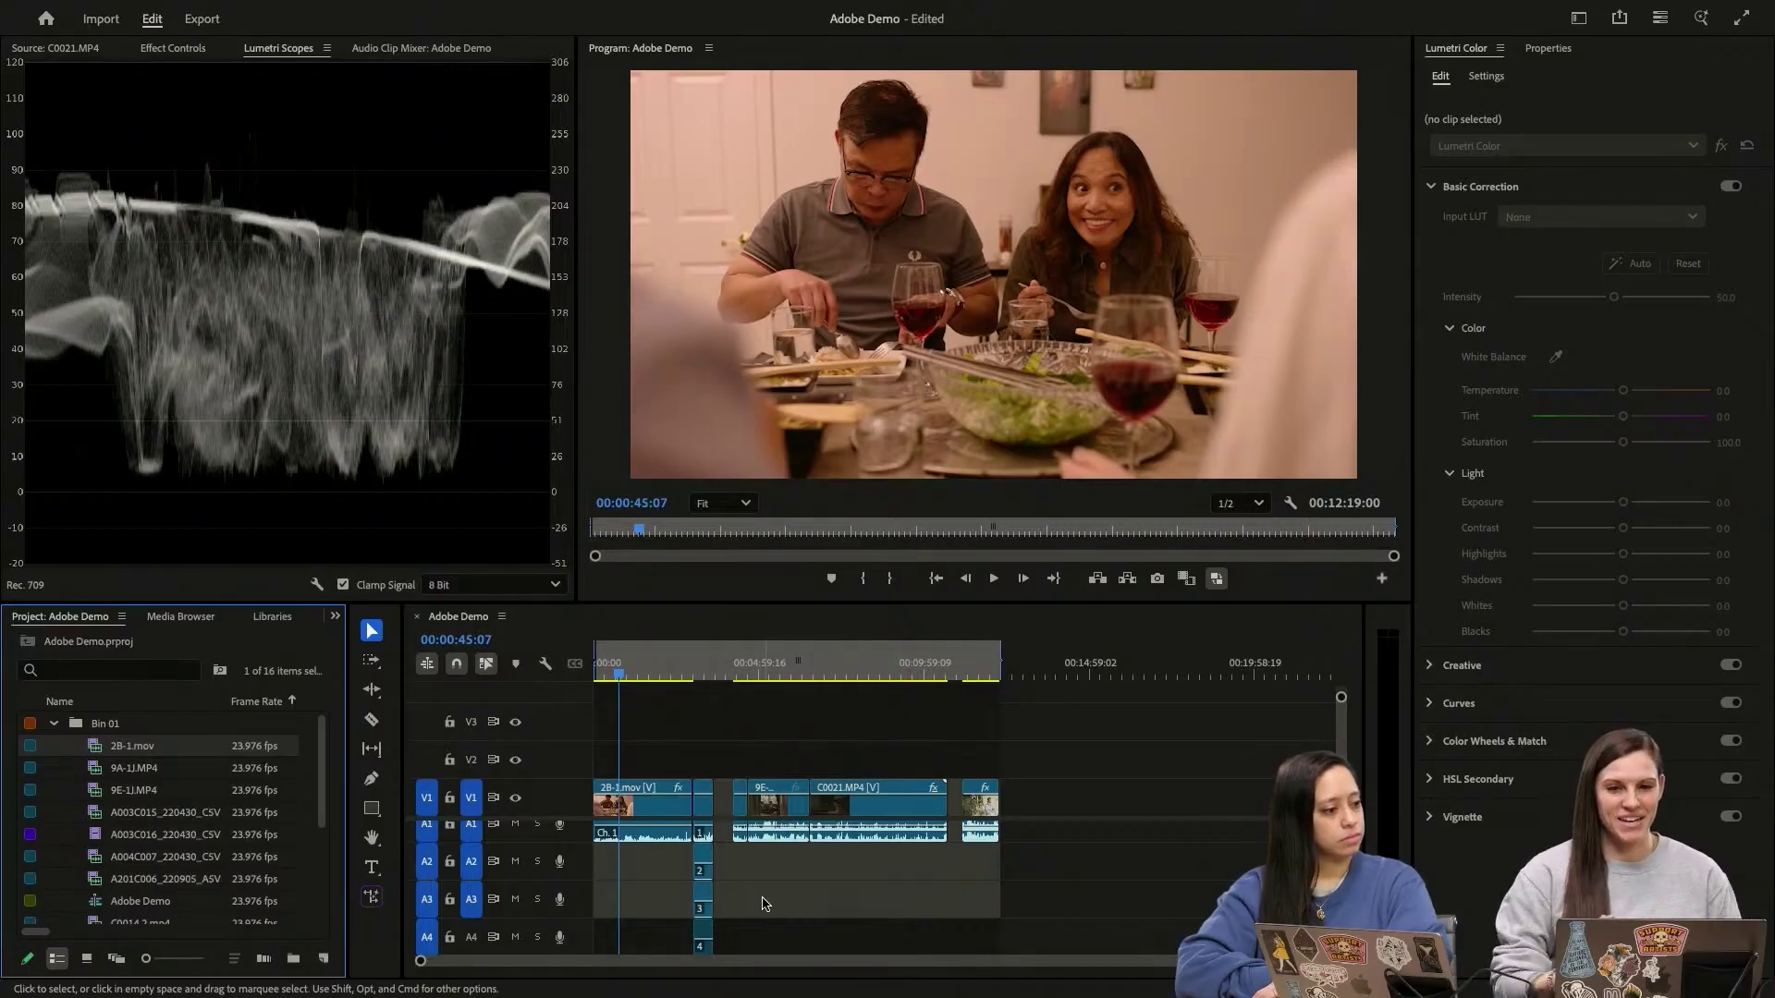
Step: Select the 2B-1.mov clip on V1 and leave Lumetri's Input LUT at None
left_click(635, 810)
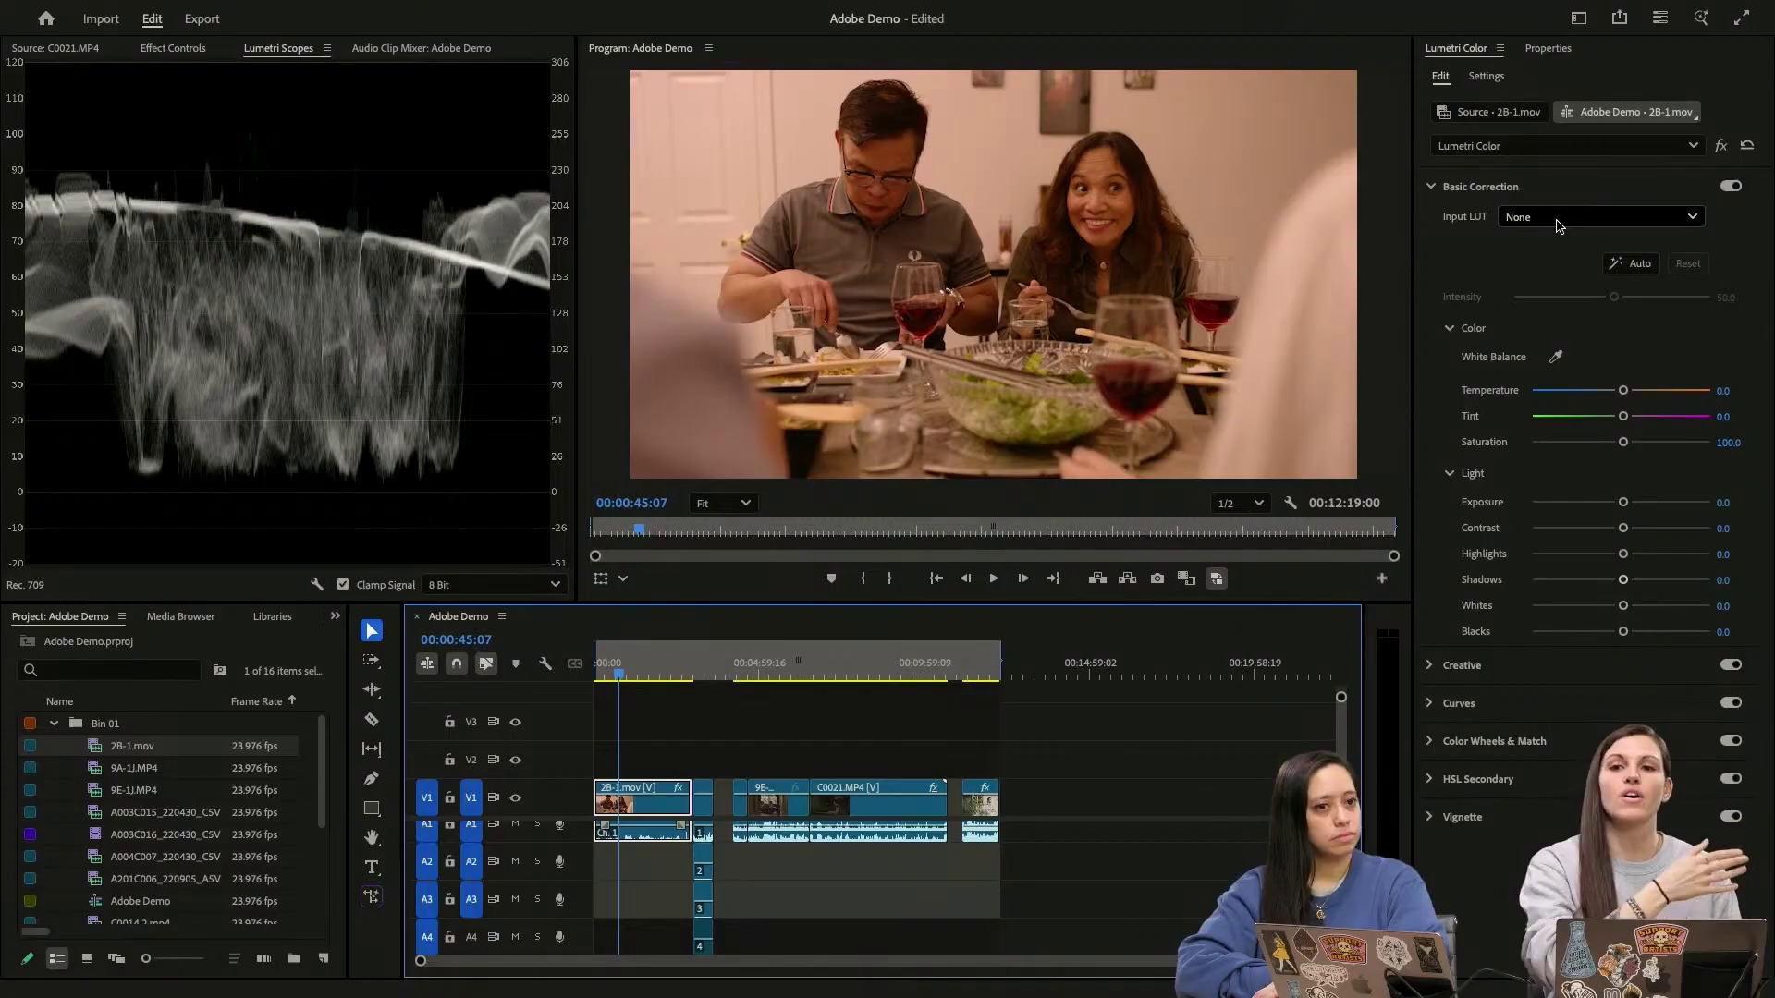
left_click(1558, 226)
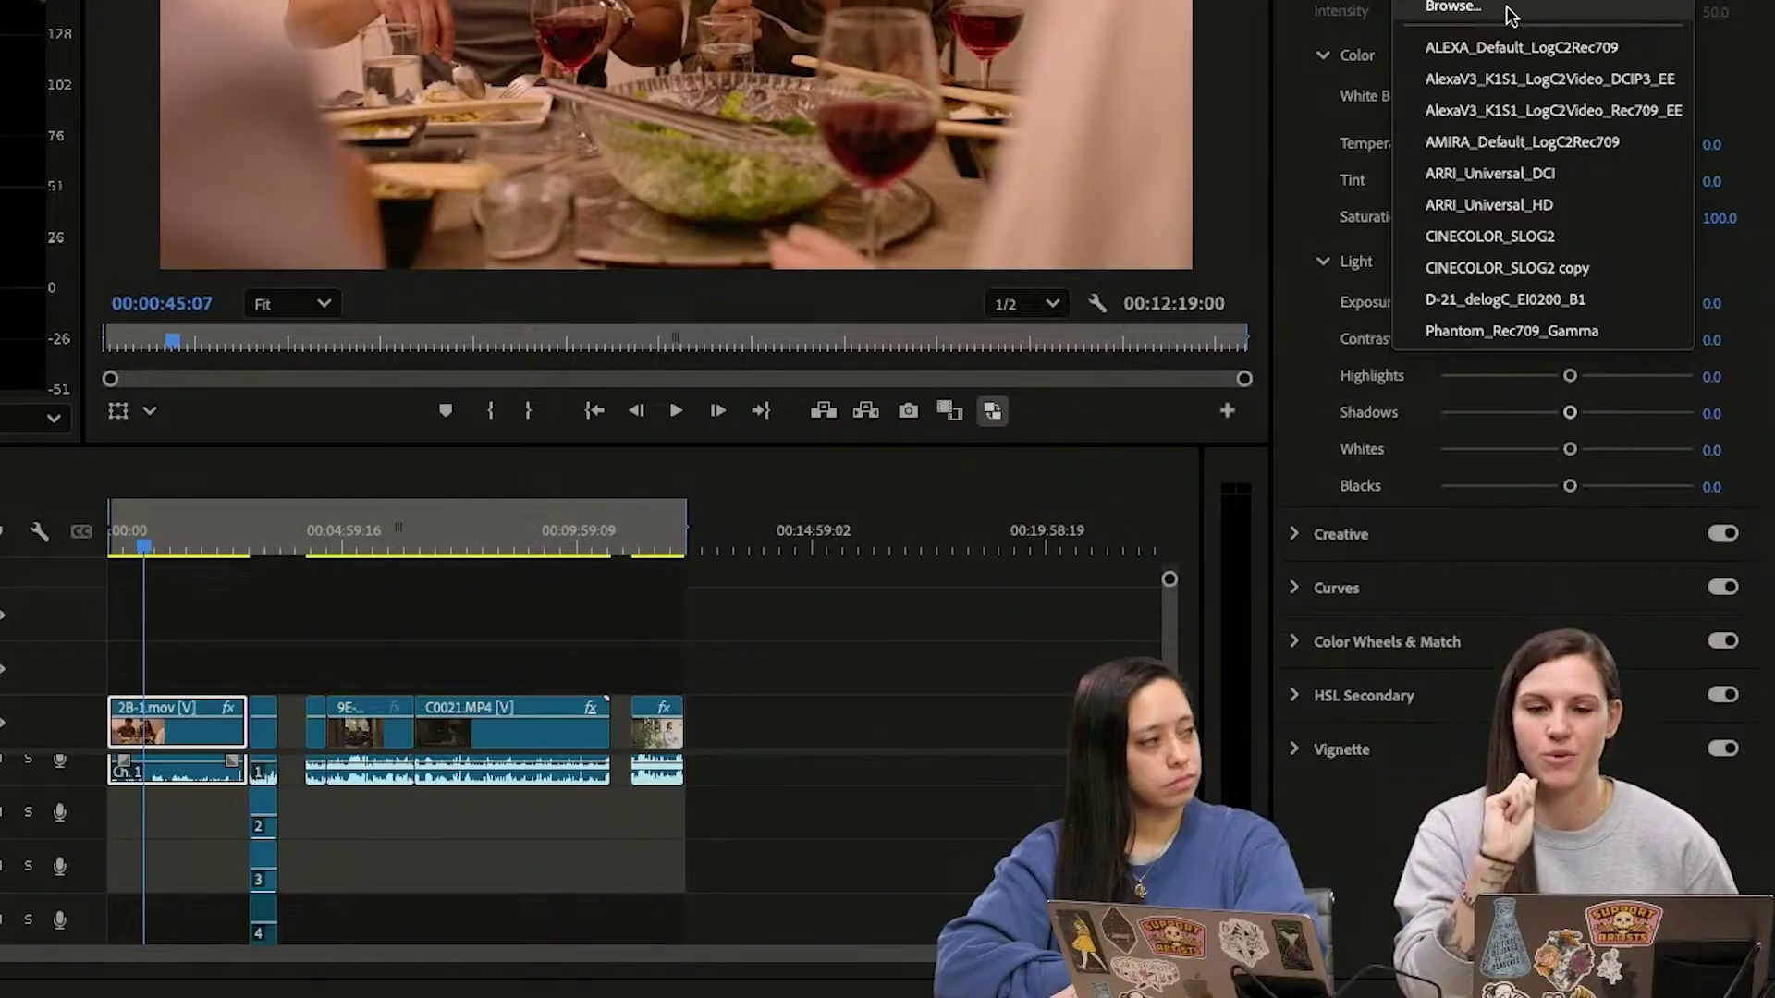
left_click(0, 662)
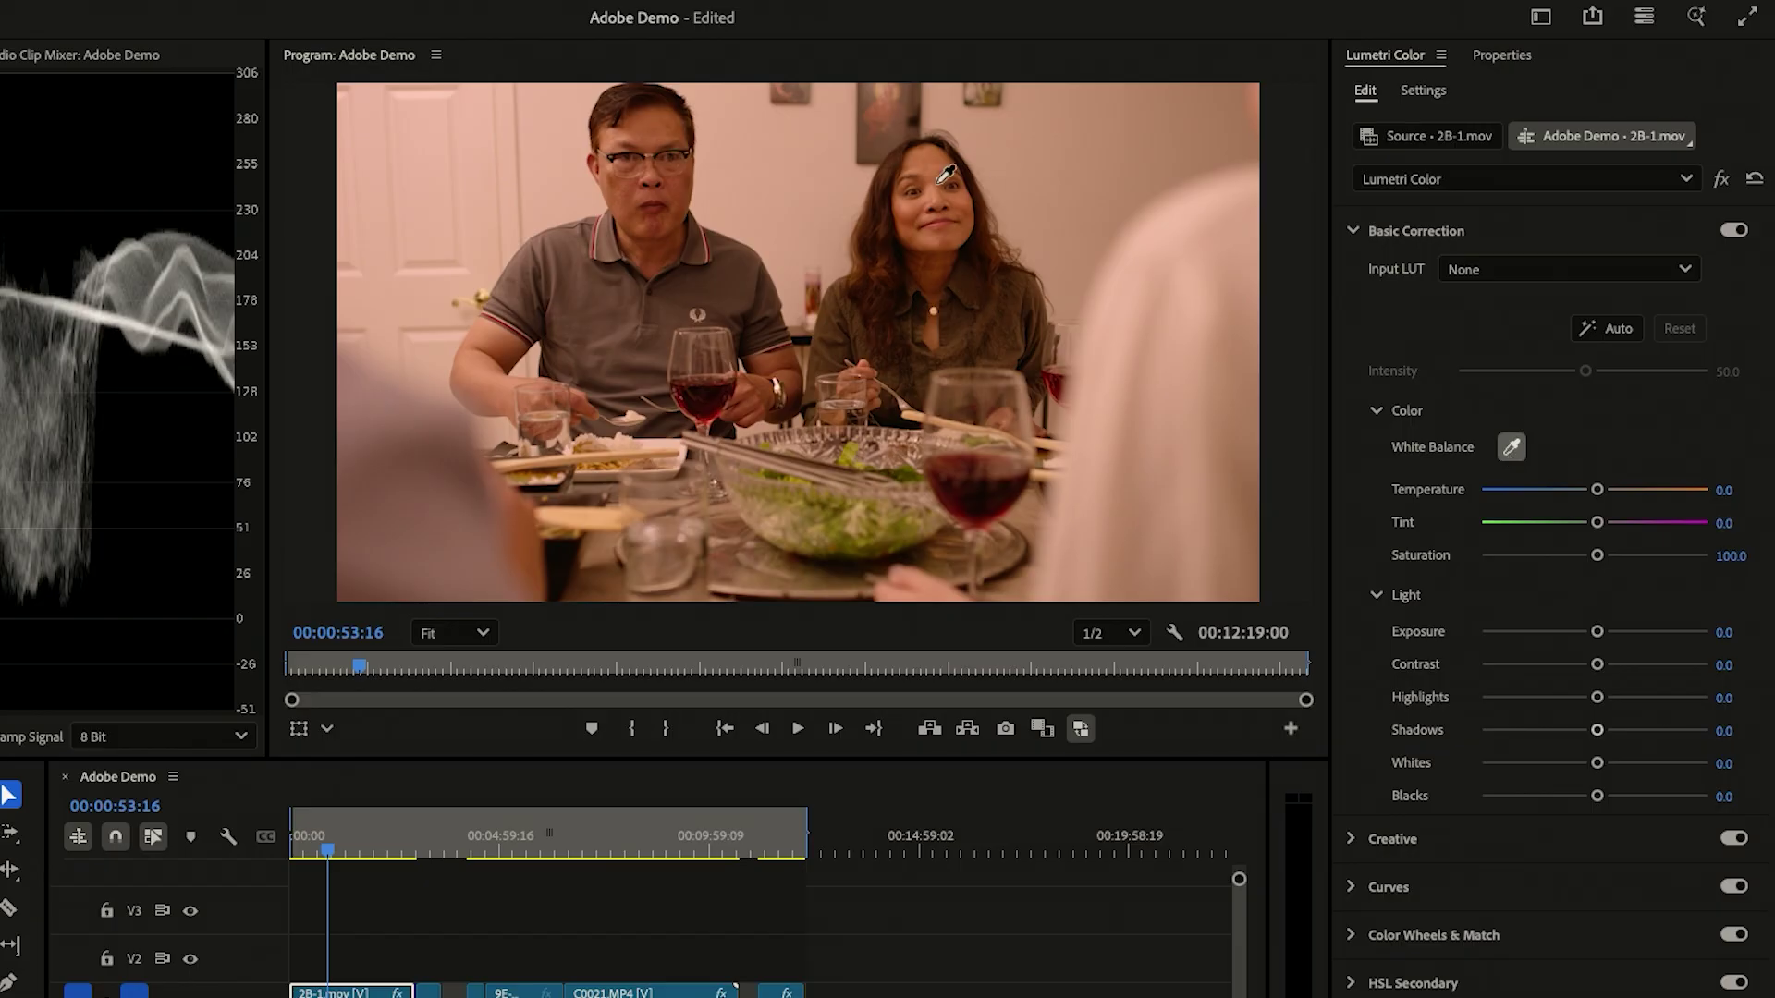
Step: Sample the white wall so 2B-1.mov reads Temperature -48.8 and Tint -9.3
left_click(763, 171)
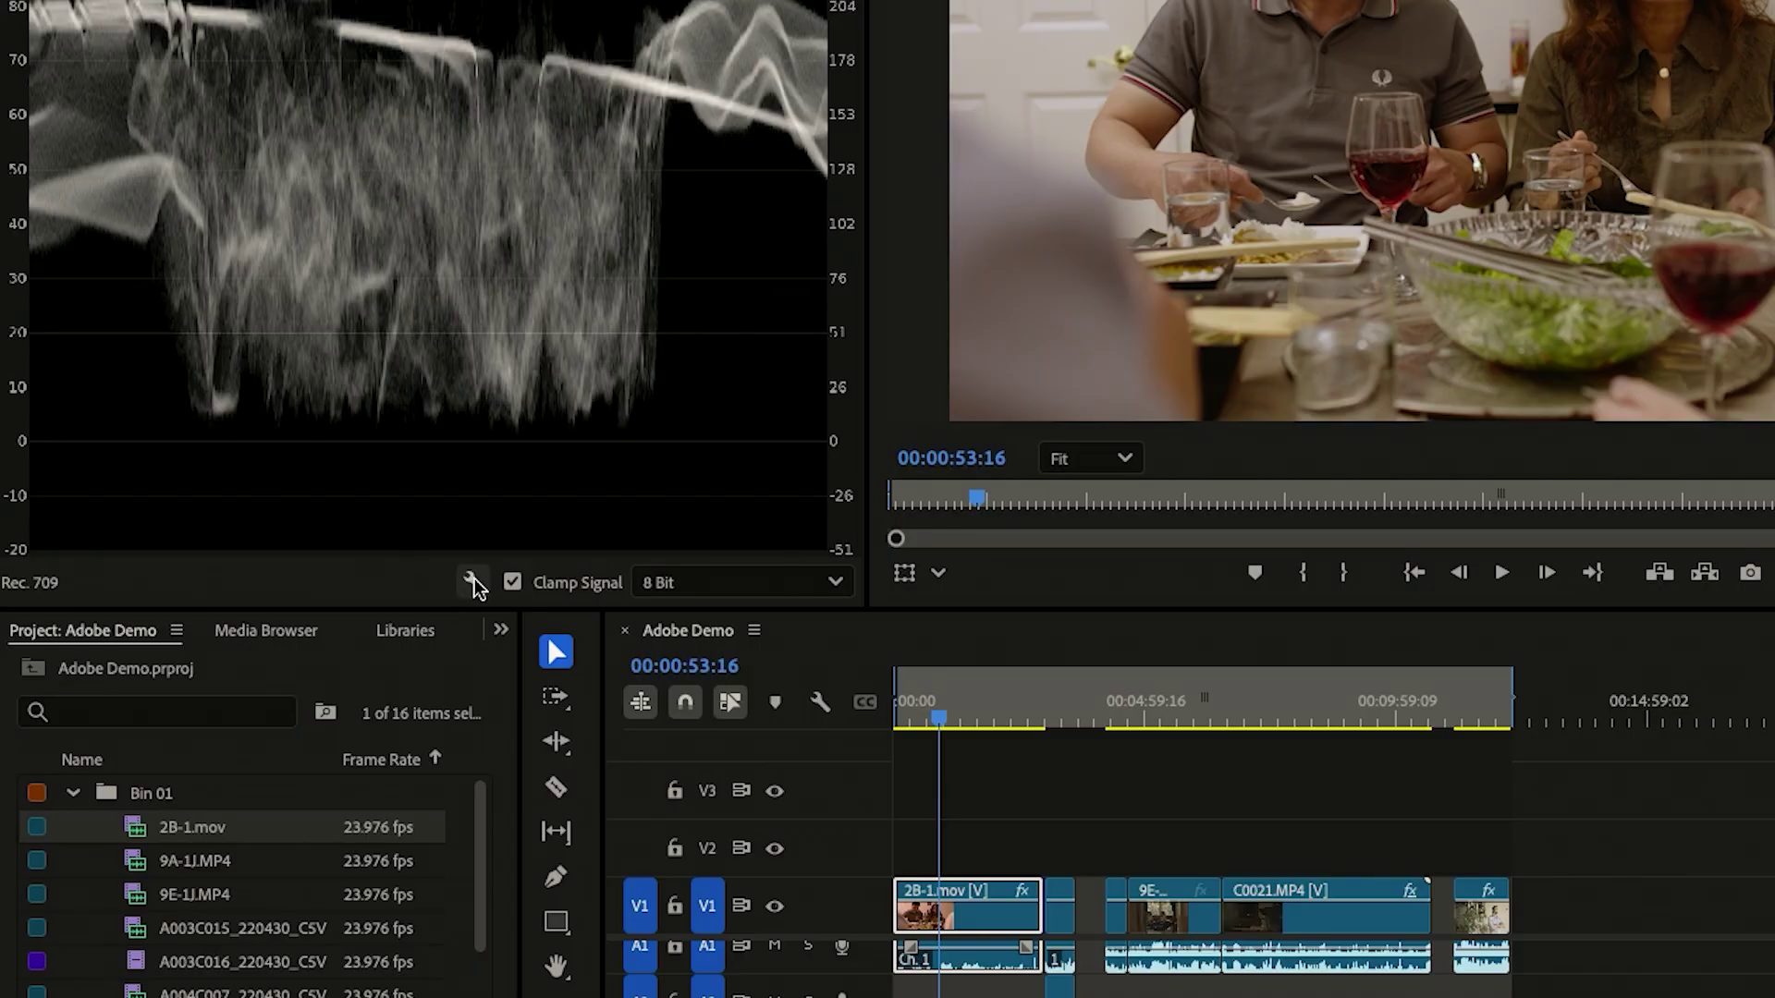
left_click(472, 582)
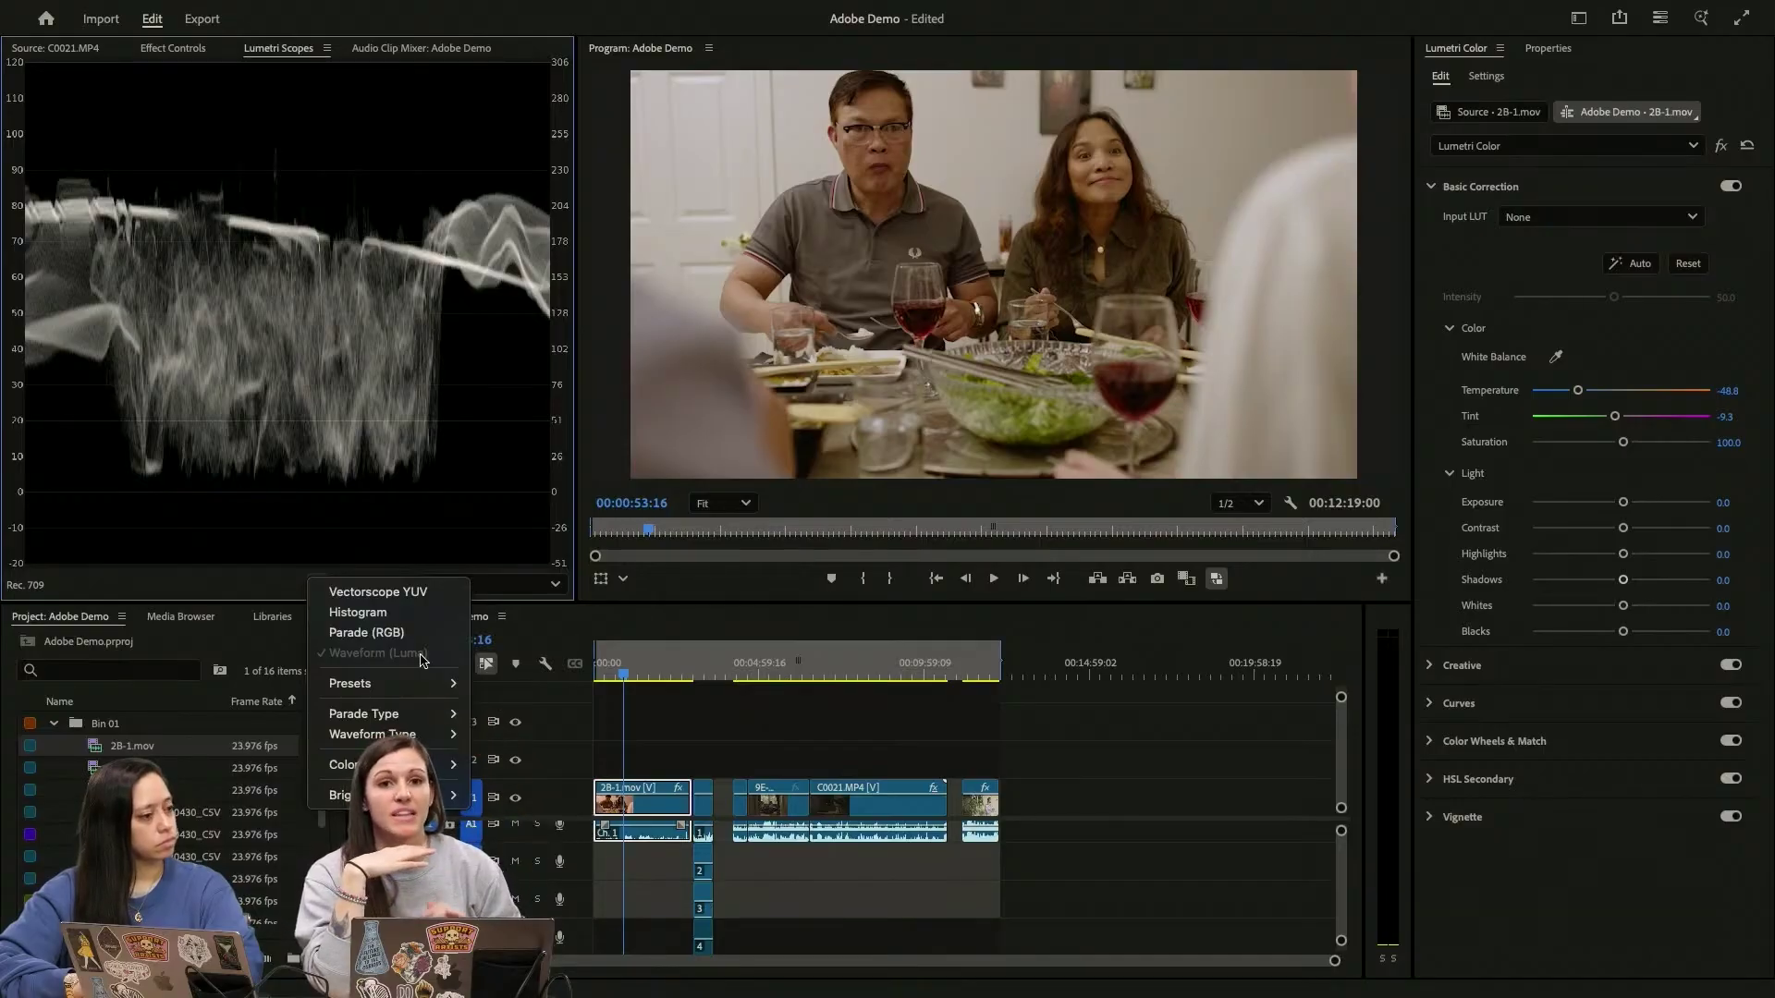
left_click(422, 655)
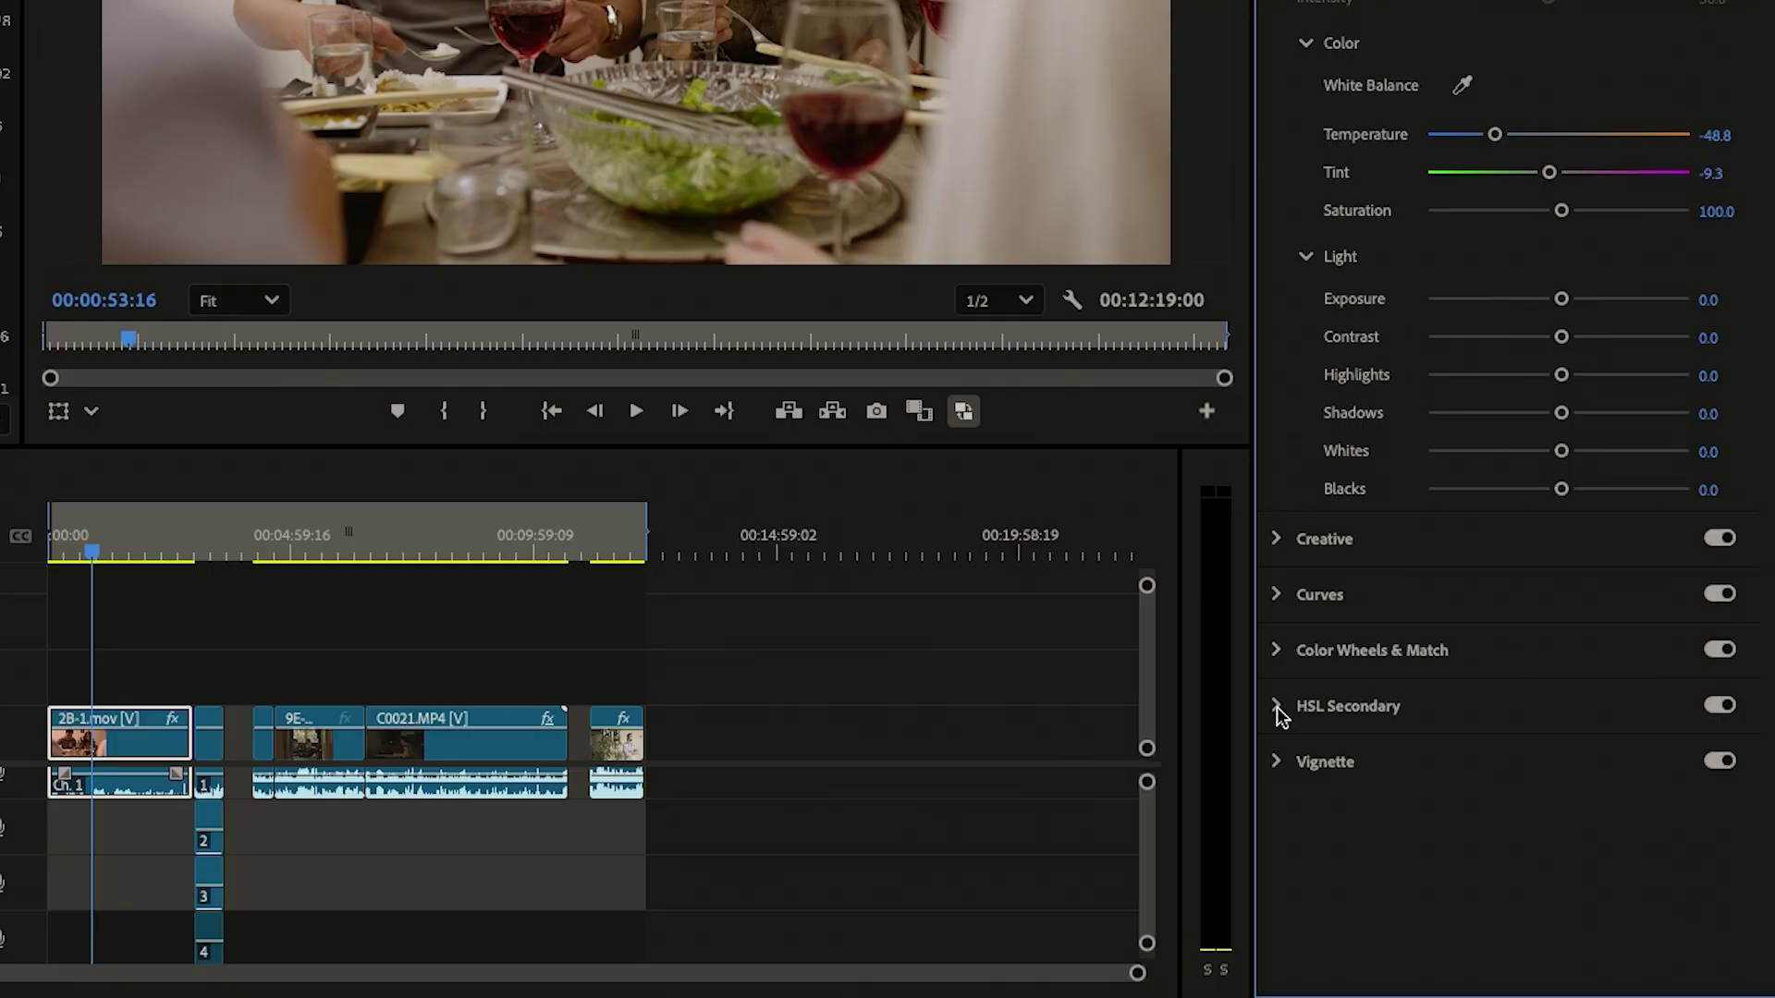
Step: Expand HSL Secondary and add a vectorscope to the scopes display
left_click(1431, 782)
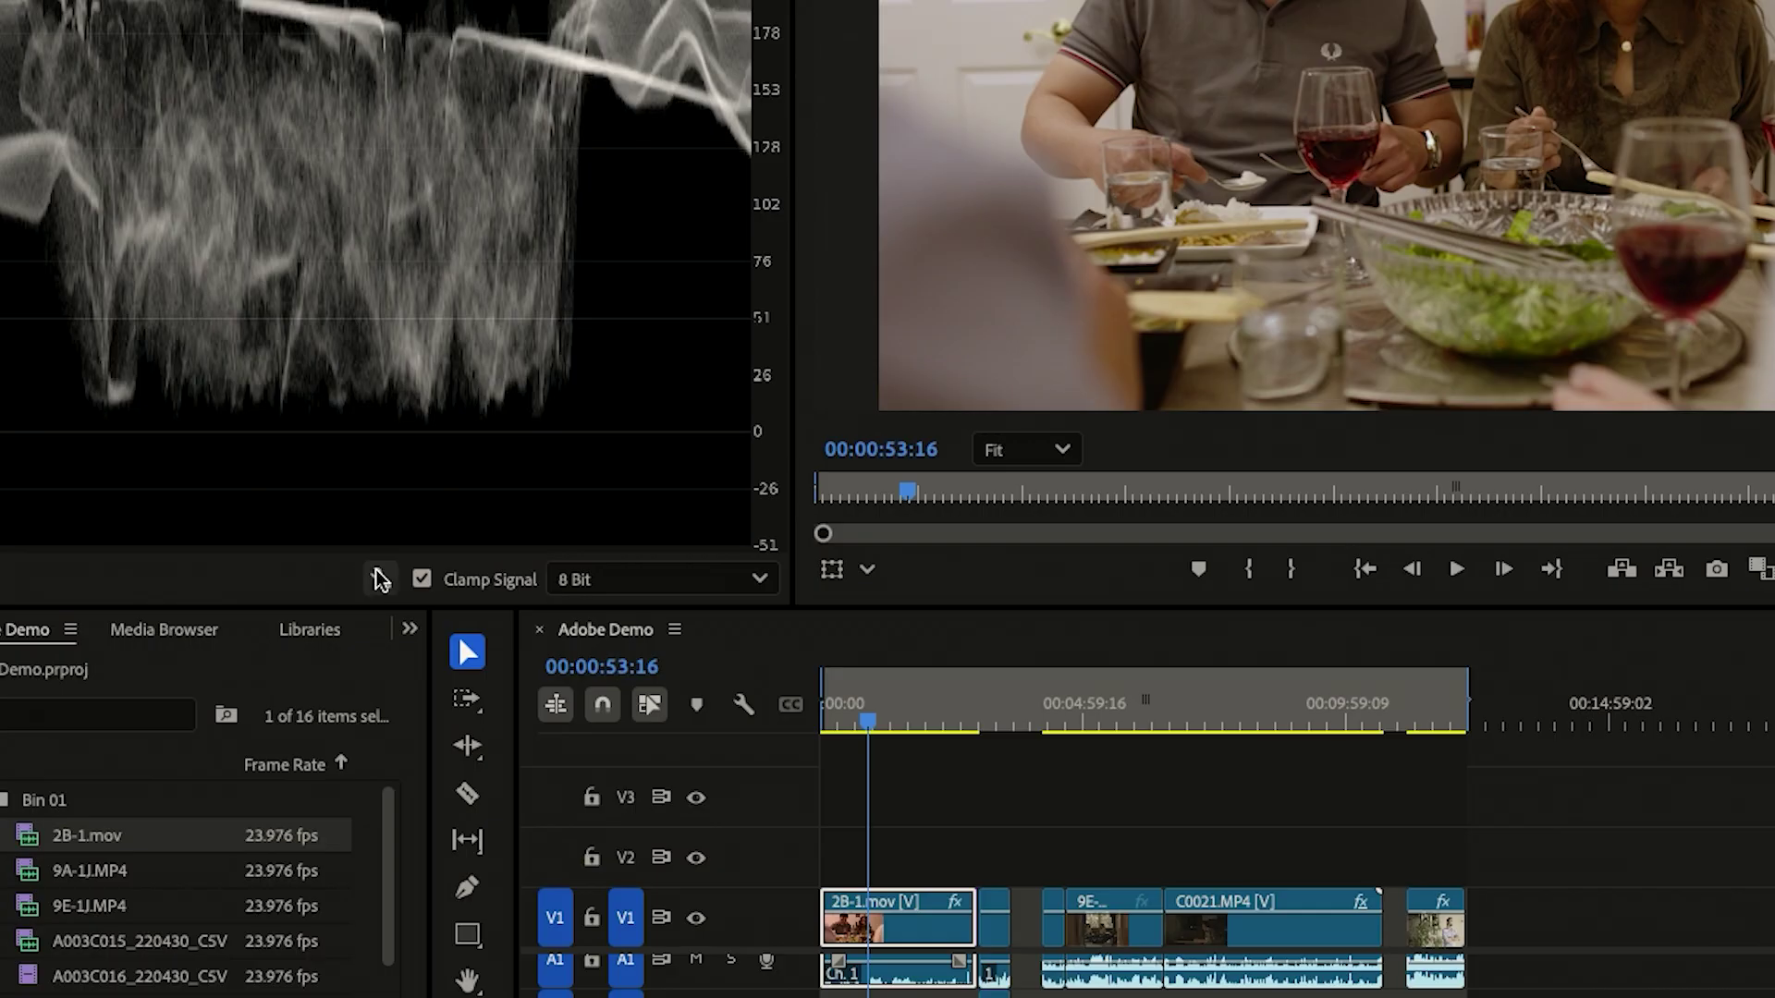
left_click(379, 580)
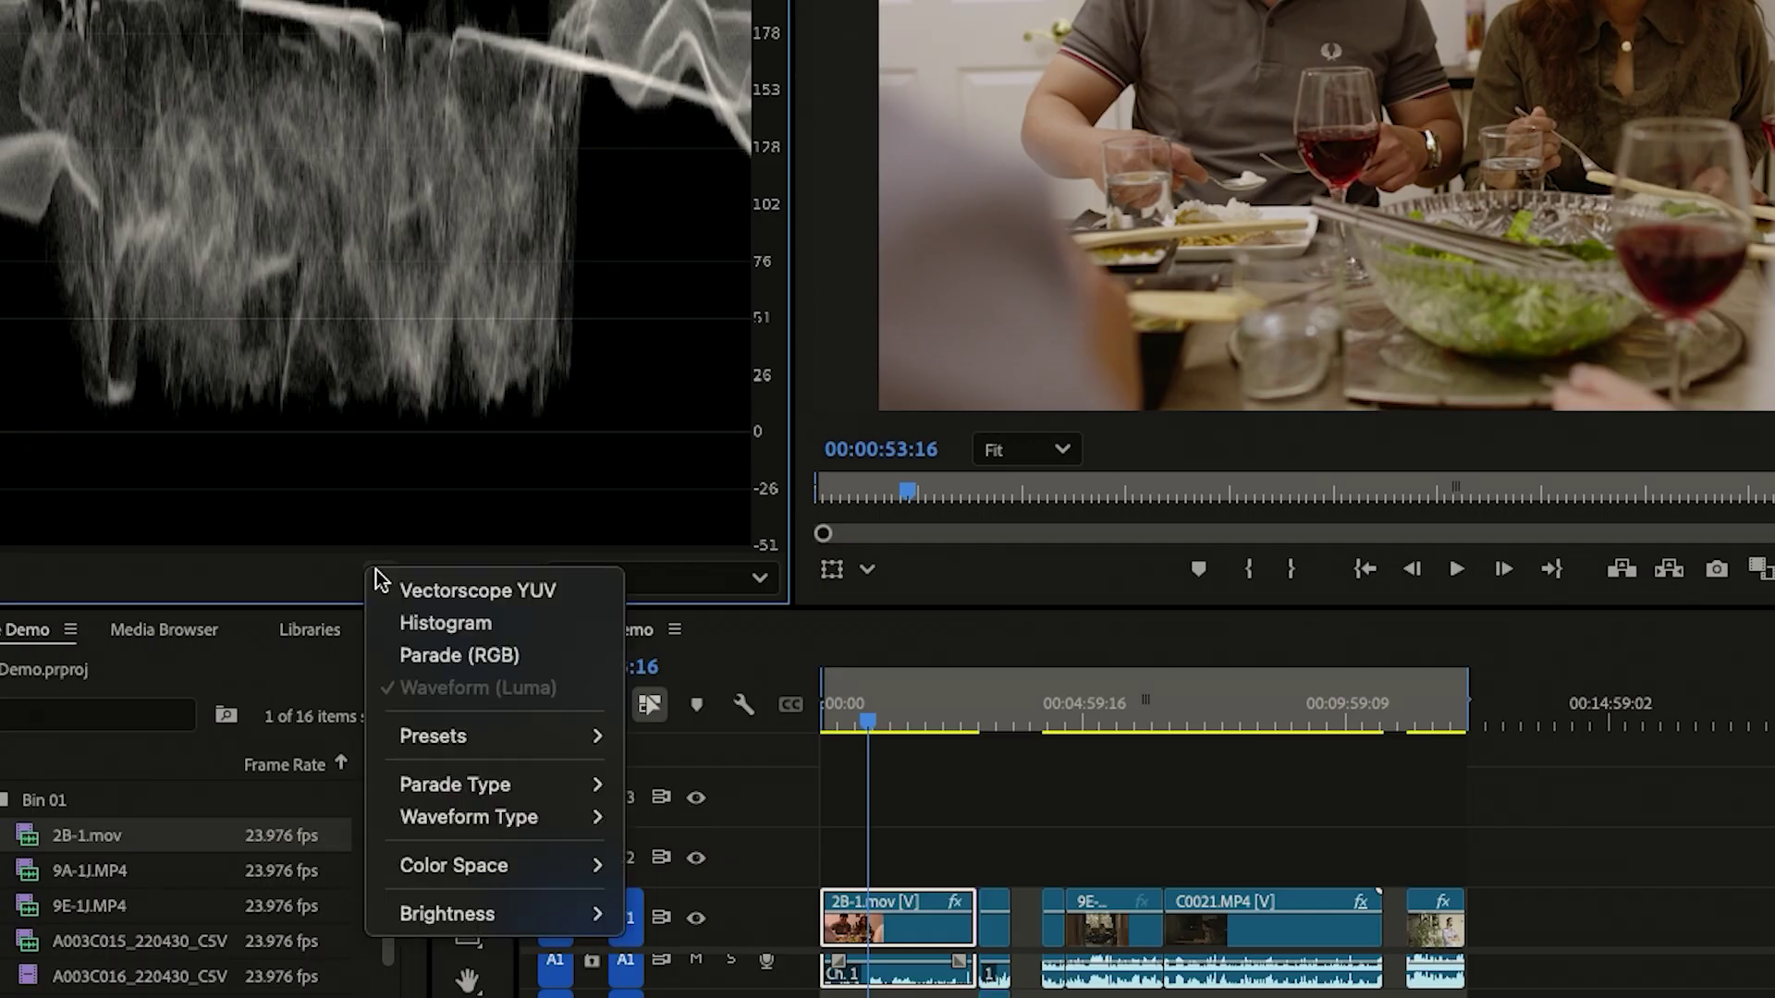
left_click(534, 590)
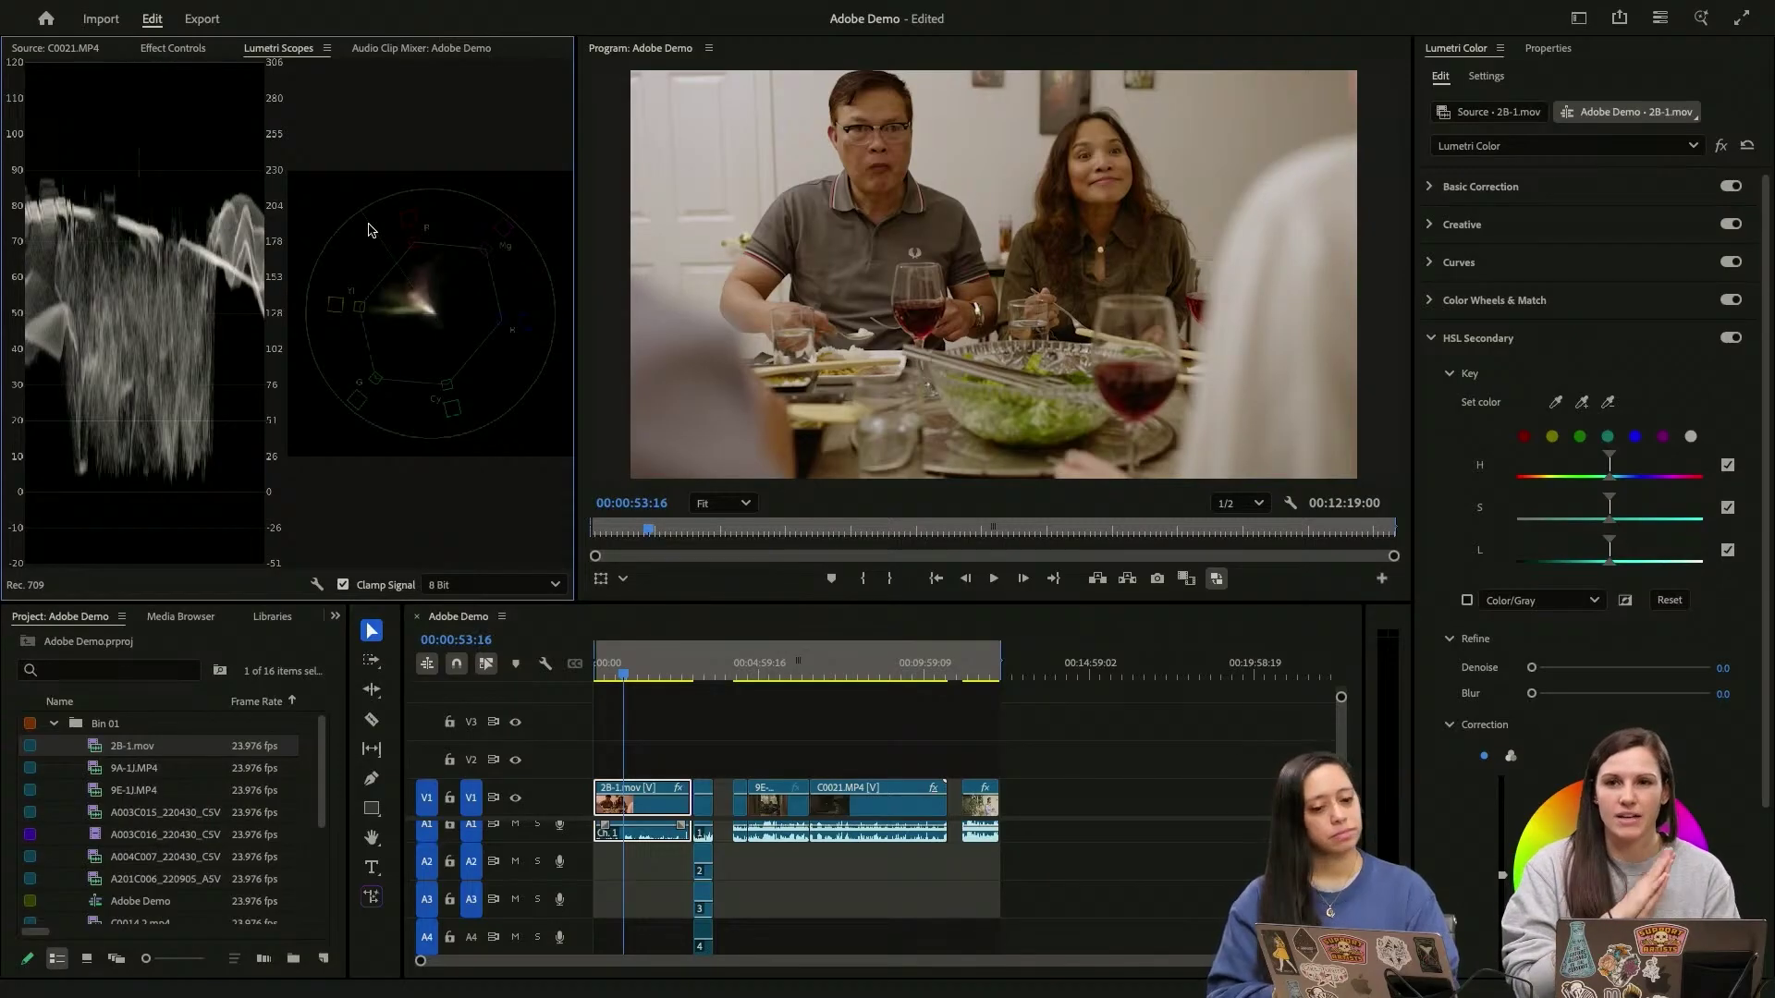
Step: Switch to Color Wheels & Match and nudge the Highlights wheel slightly upward
left_click(1478, 337)
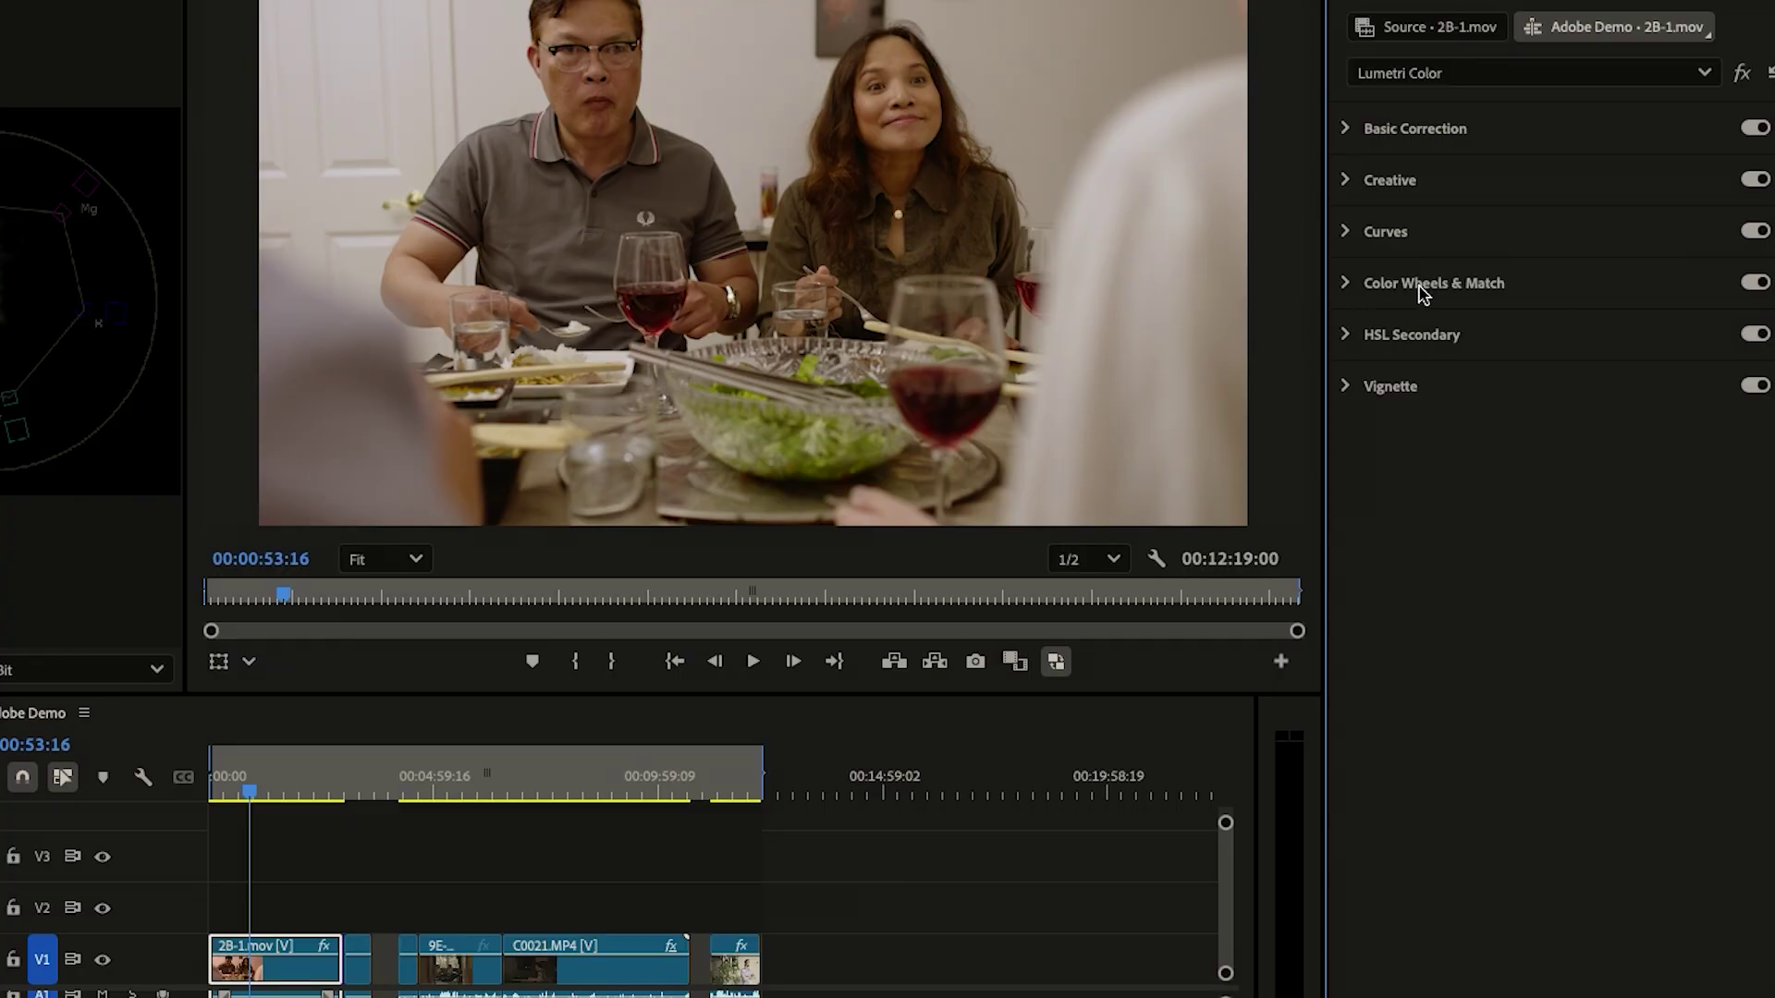
left_click(1347, 285)
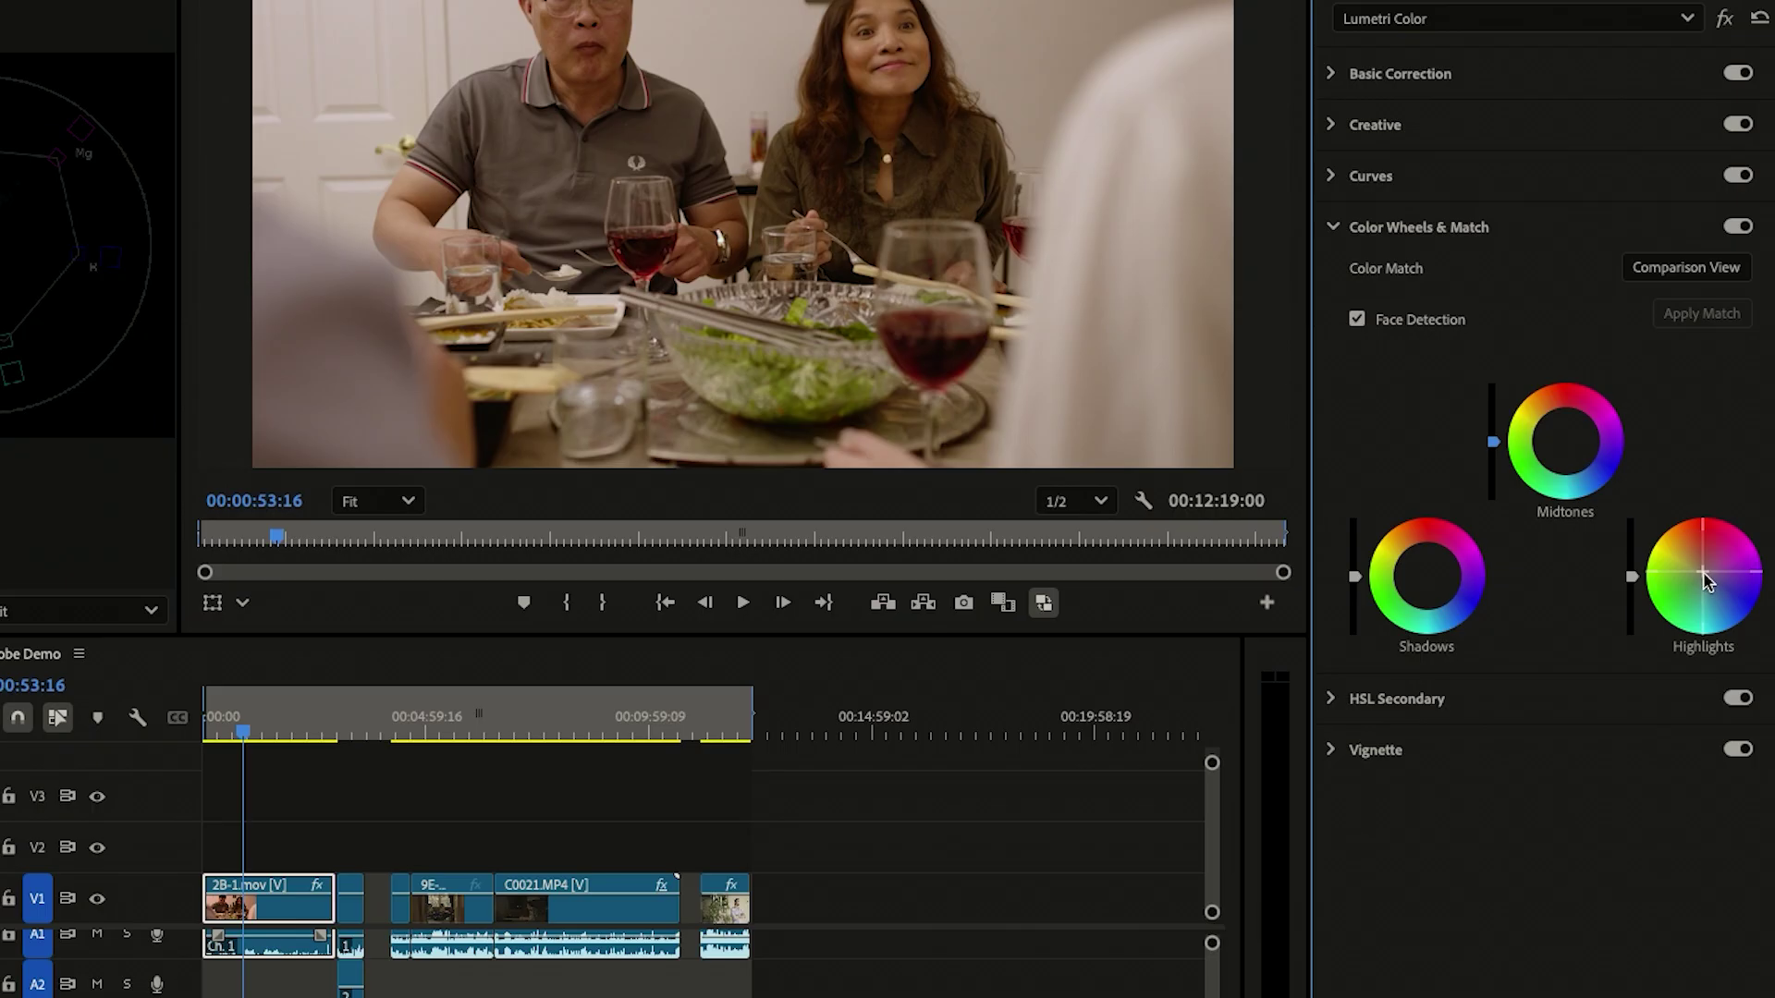
left_click_drag(1706, 581, 1702, 551)
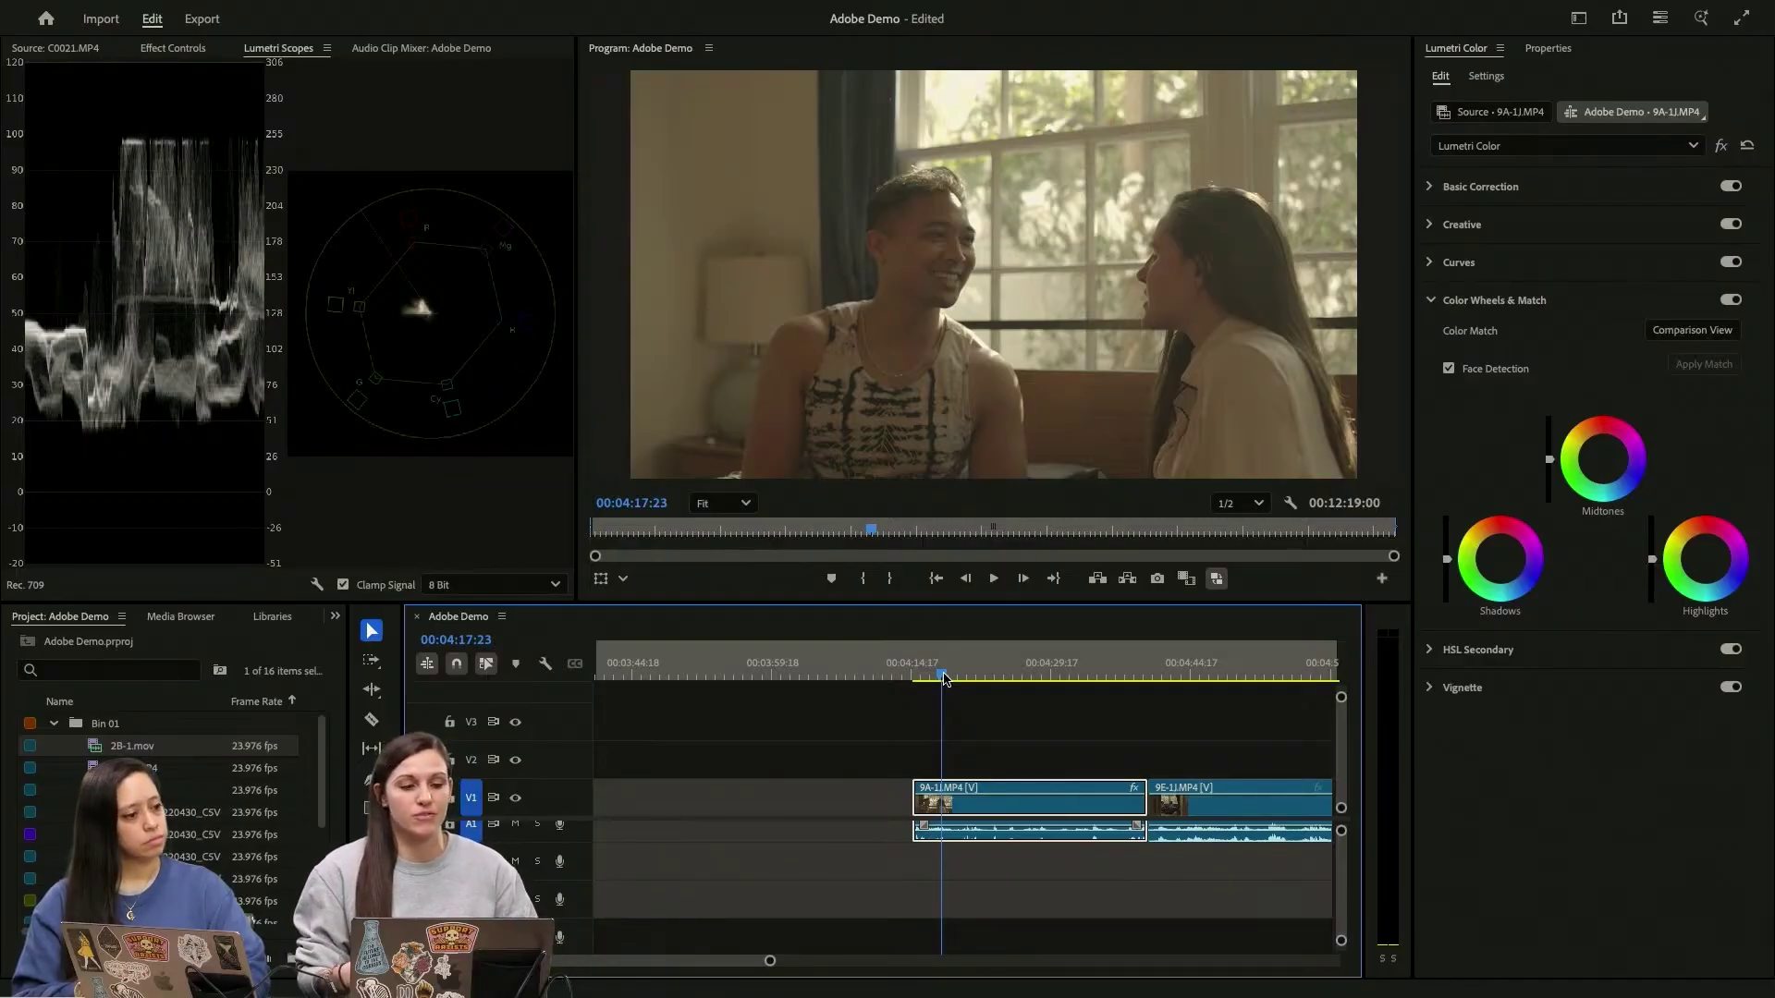
Step: In Basic Correction set 9A-1J.MP4 to Shadows -41.2, Highlights -17.5, Contrast 15.5, Saturation 111.3
left_click(1486, 76)
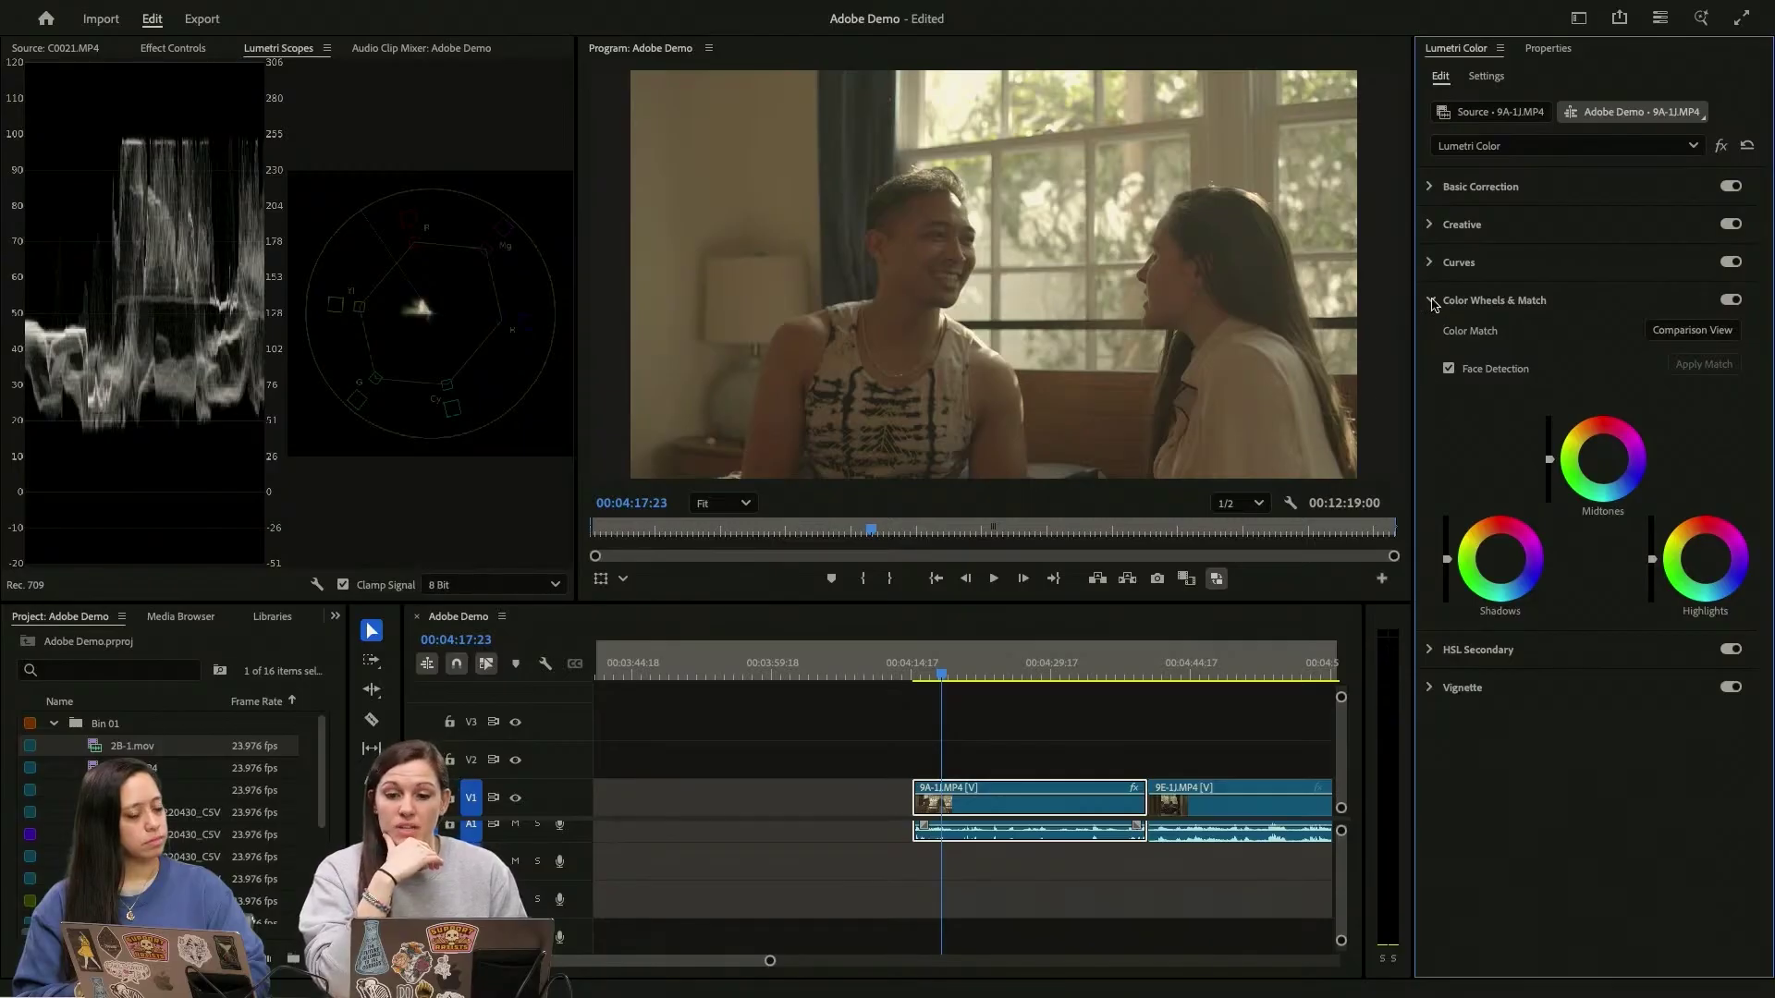
left_click(1432, 301)
left_click(1430, 187)
left_click_drag(1623, 581, 1584, 585)
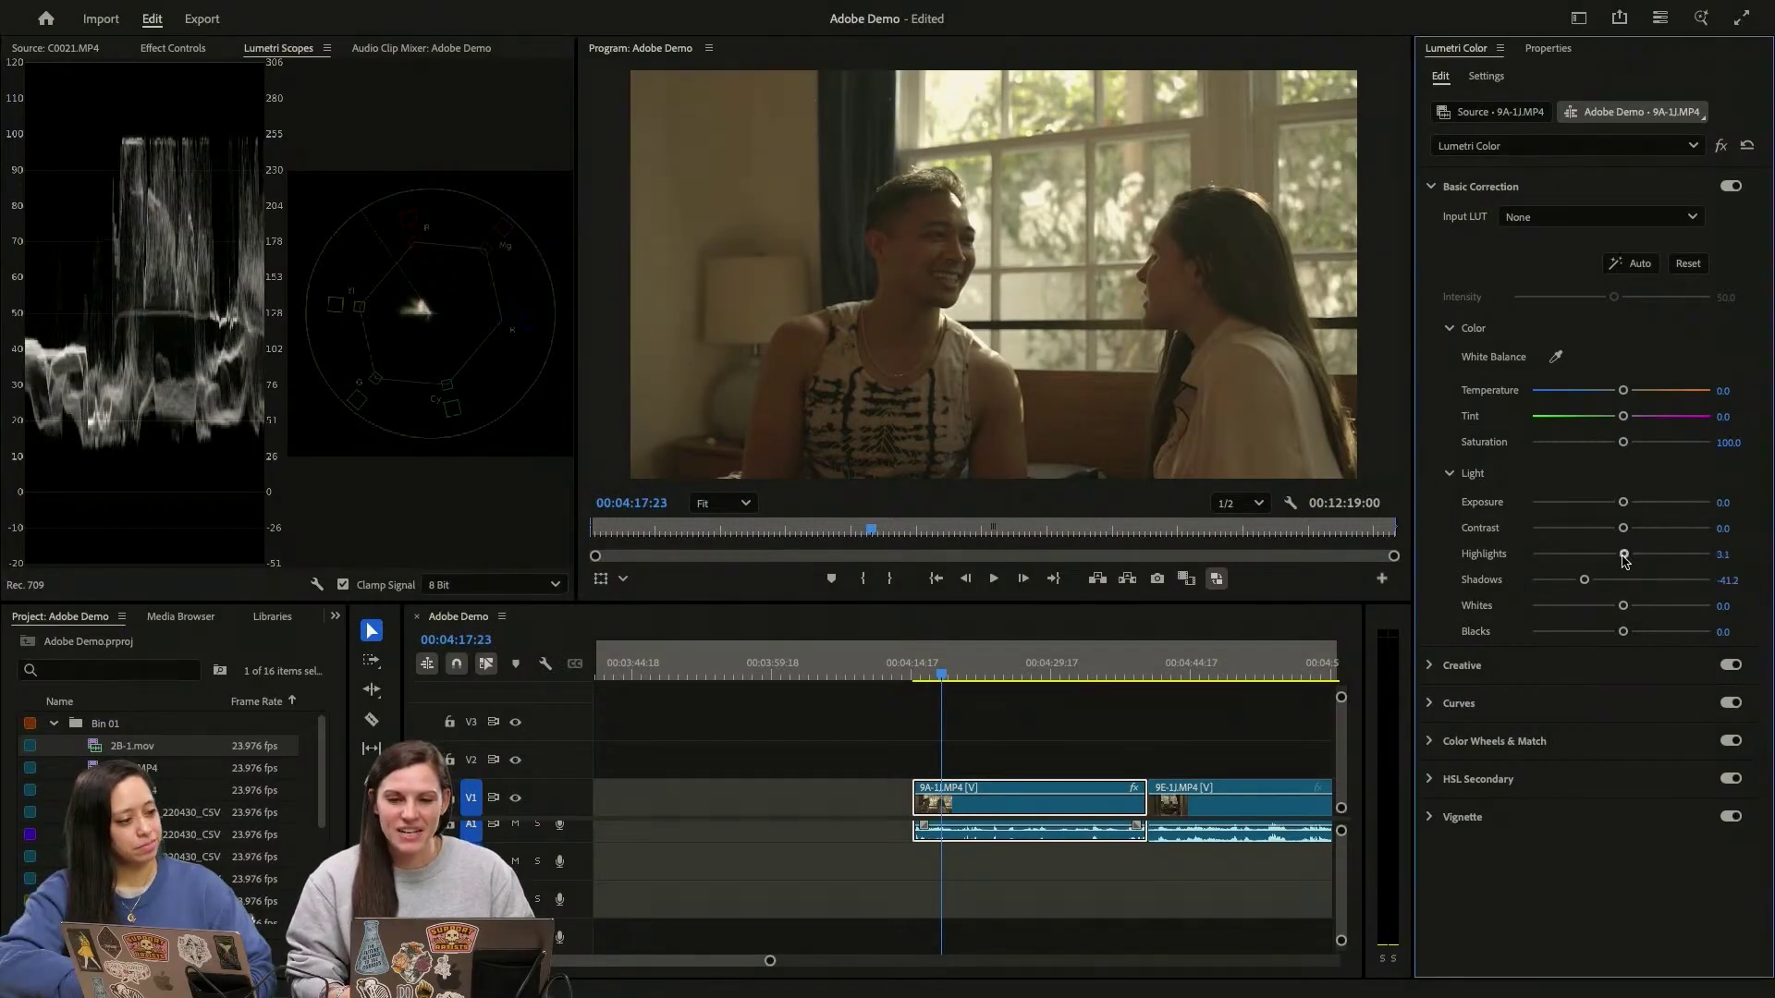
left_click_drag(1623, 555, 1596, 555)
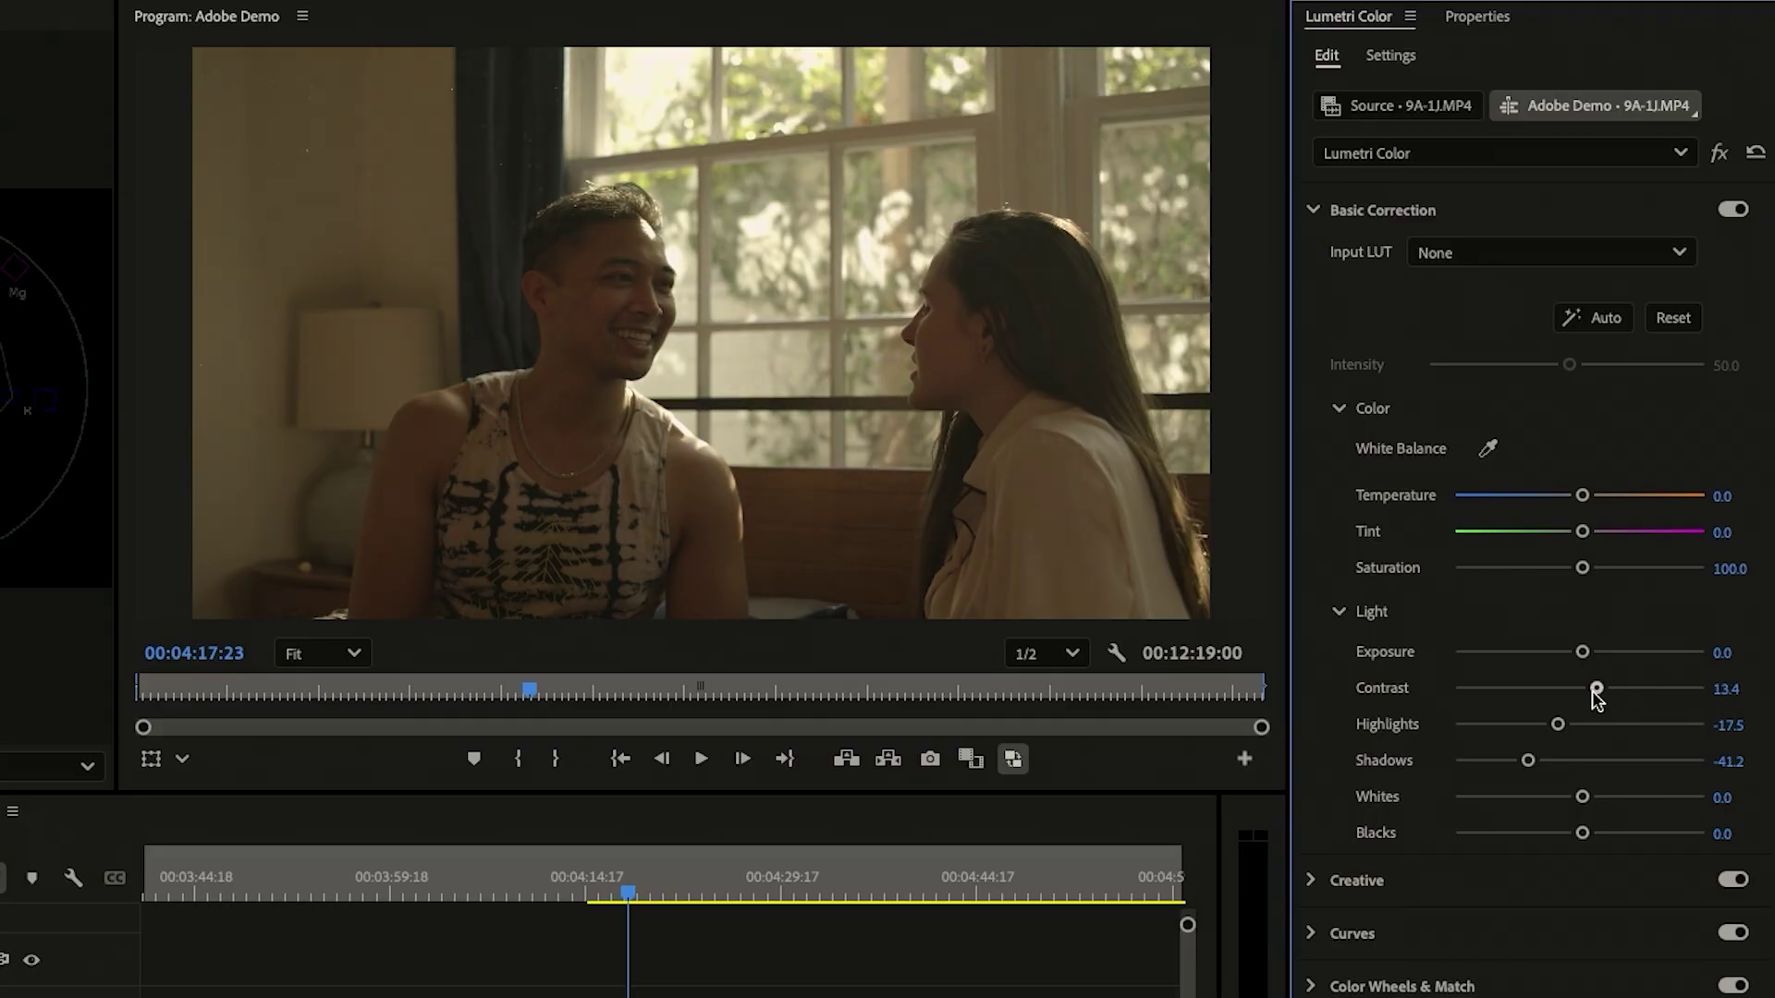
left_click_drag(1596, 689, 1599, 690)
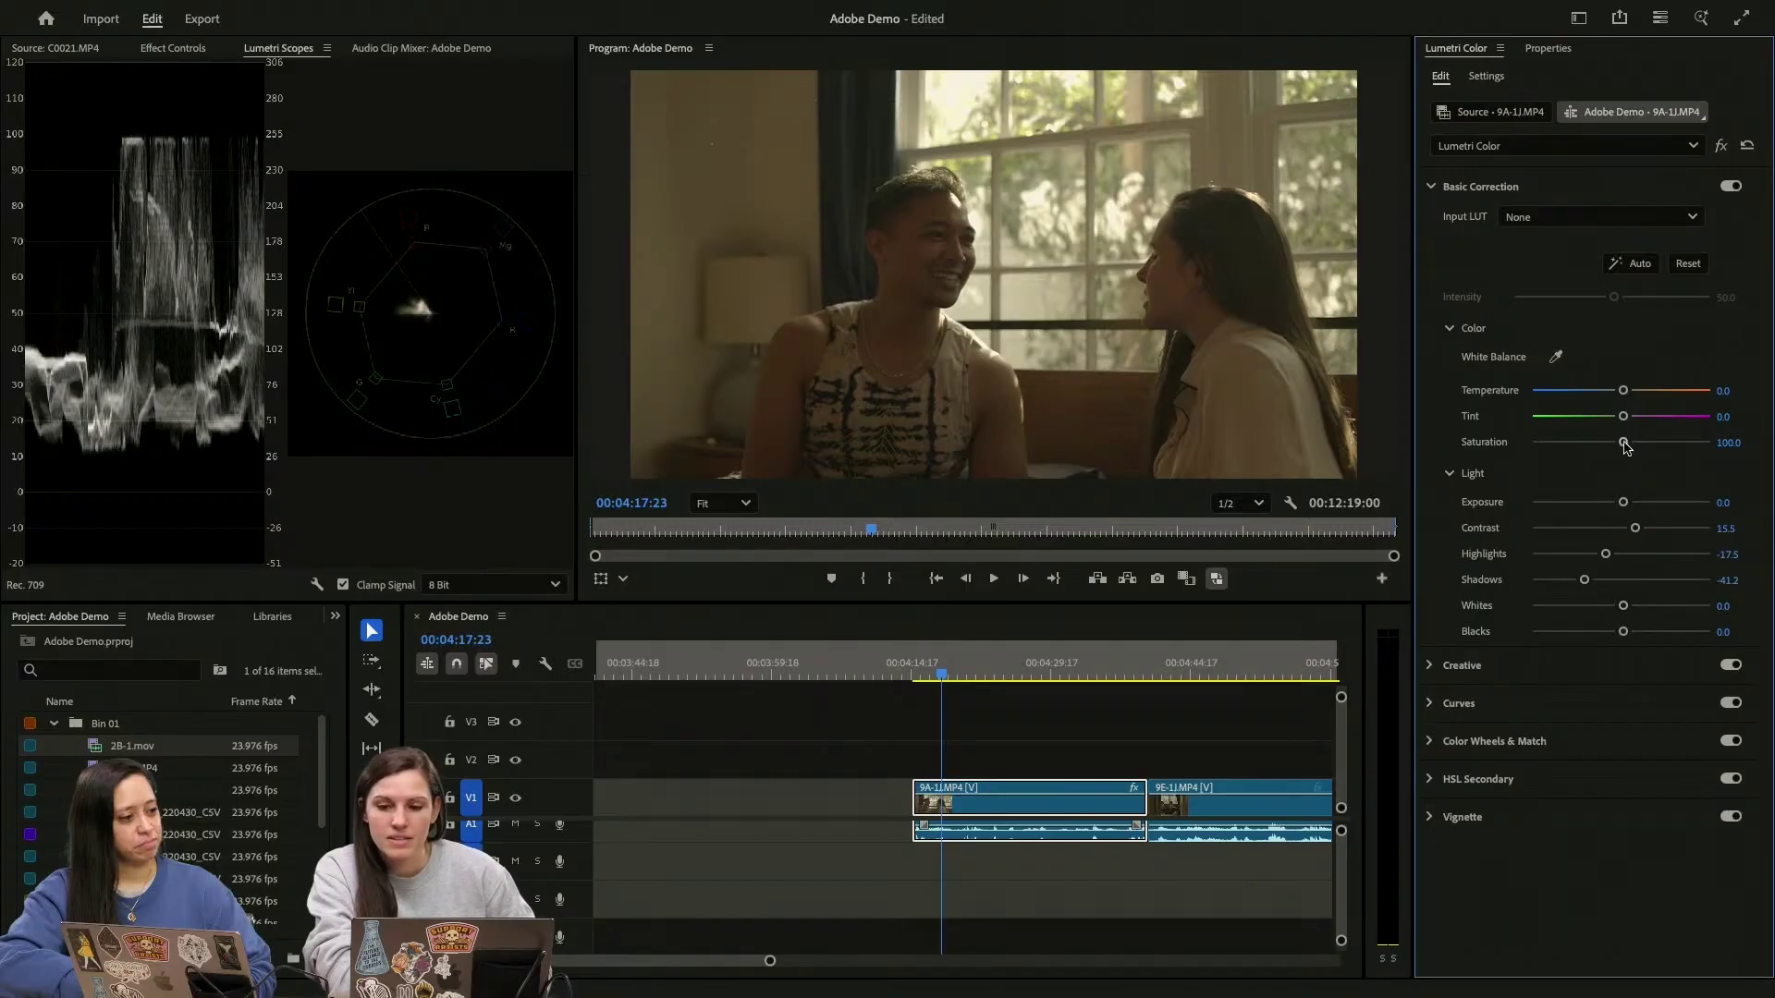
left_click_drag(1624, 442, 1631, 443)
mouse_move(1623, 502)
left_mouse_down()
mouse_move(1640, 504)
mouse_move(1625, 507)
left_mouse_up()
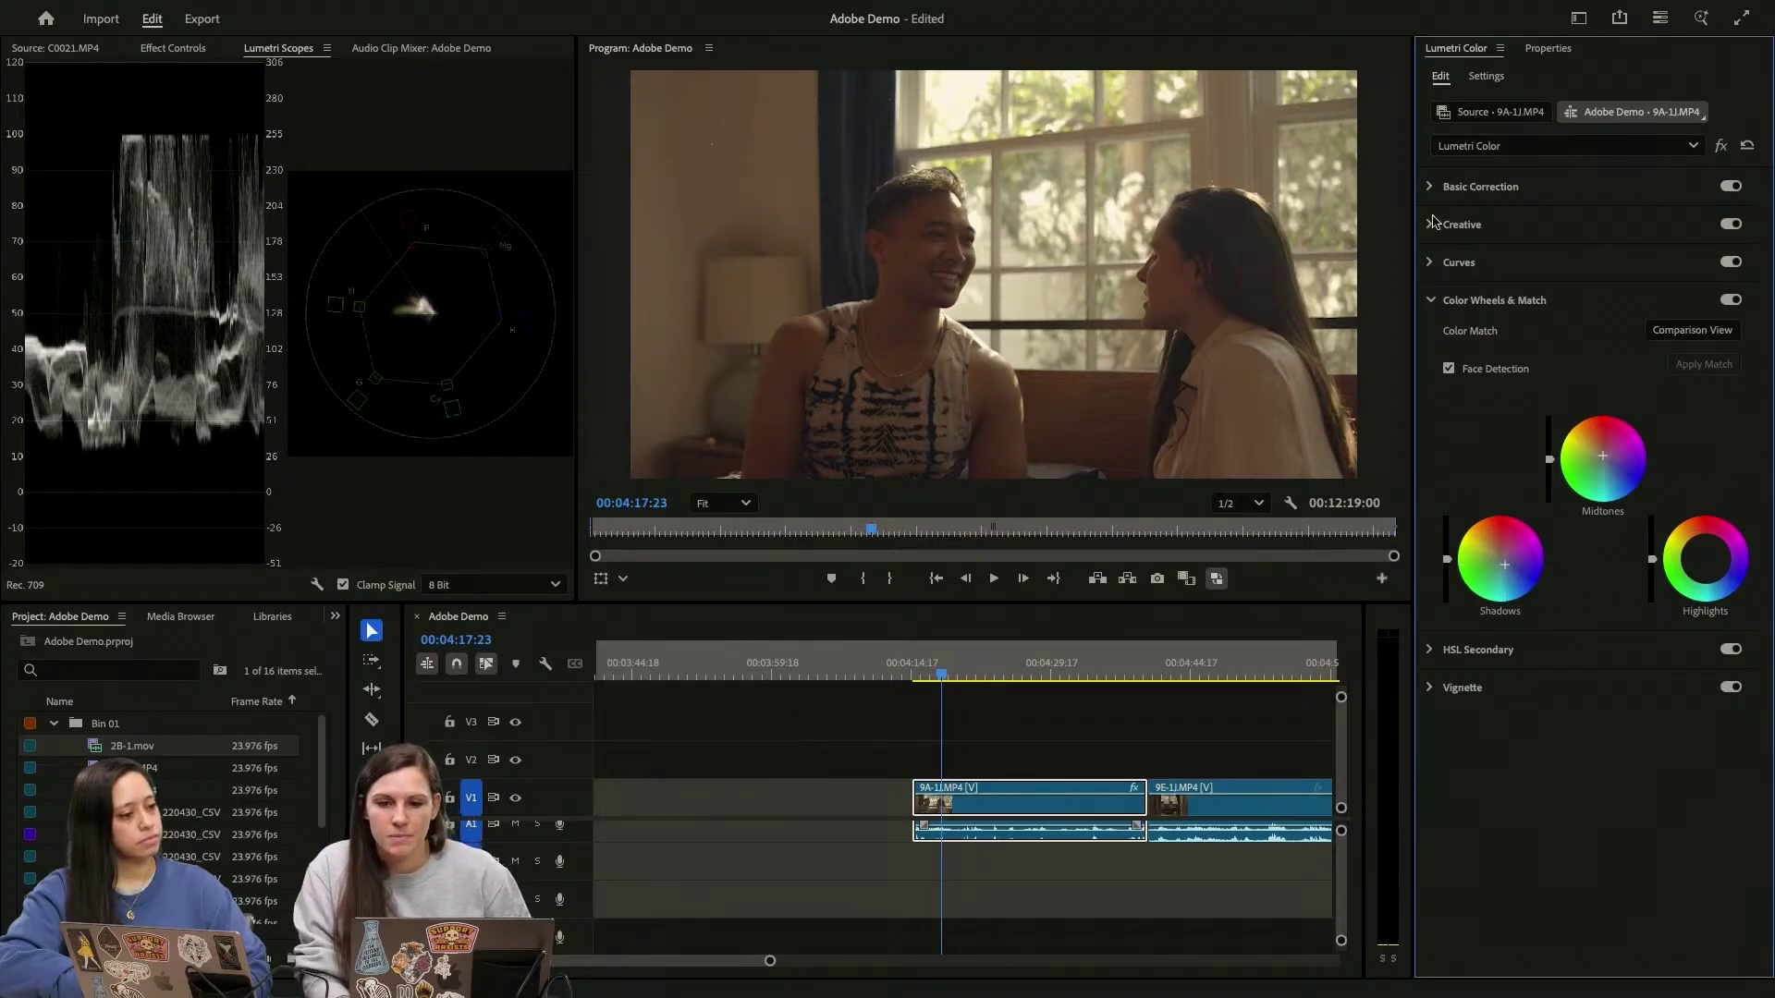
Step: Lift the 9A-1J.MP4 exposure slightly in Basic Correction
left_click(1438, 189)
left_click_drag(1626, 512, 1627, 512)
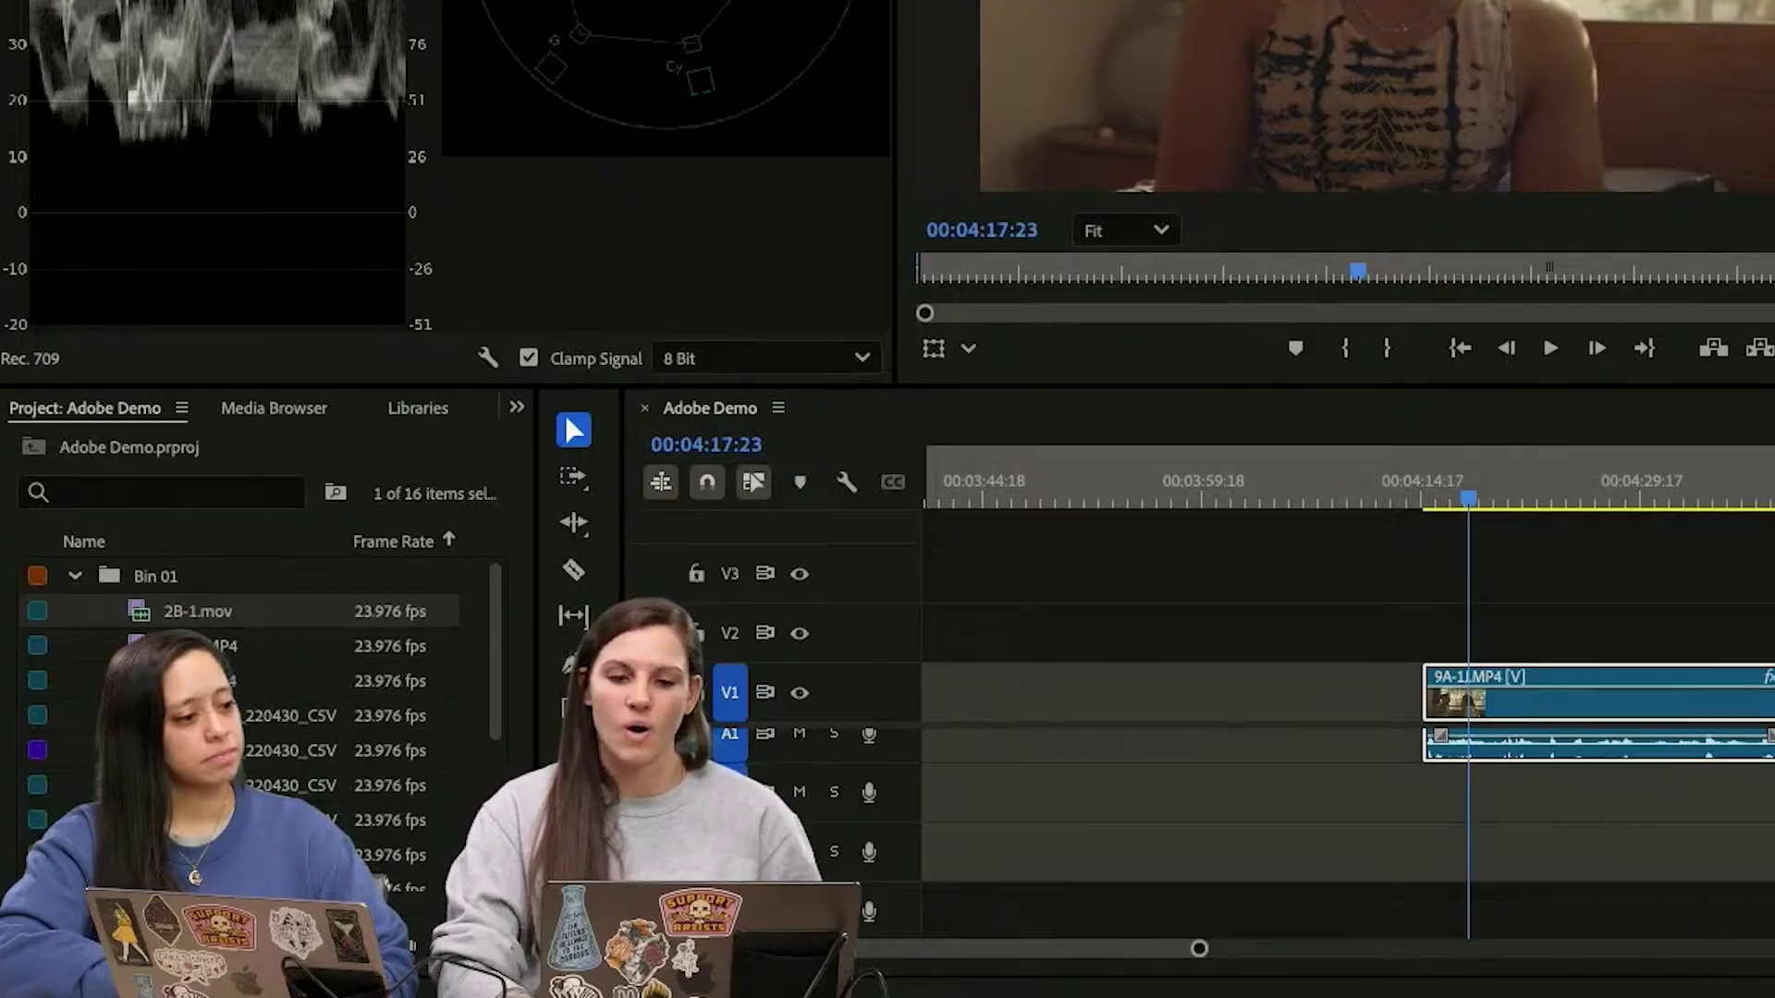
left_click(1216, 672)
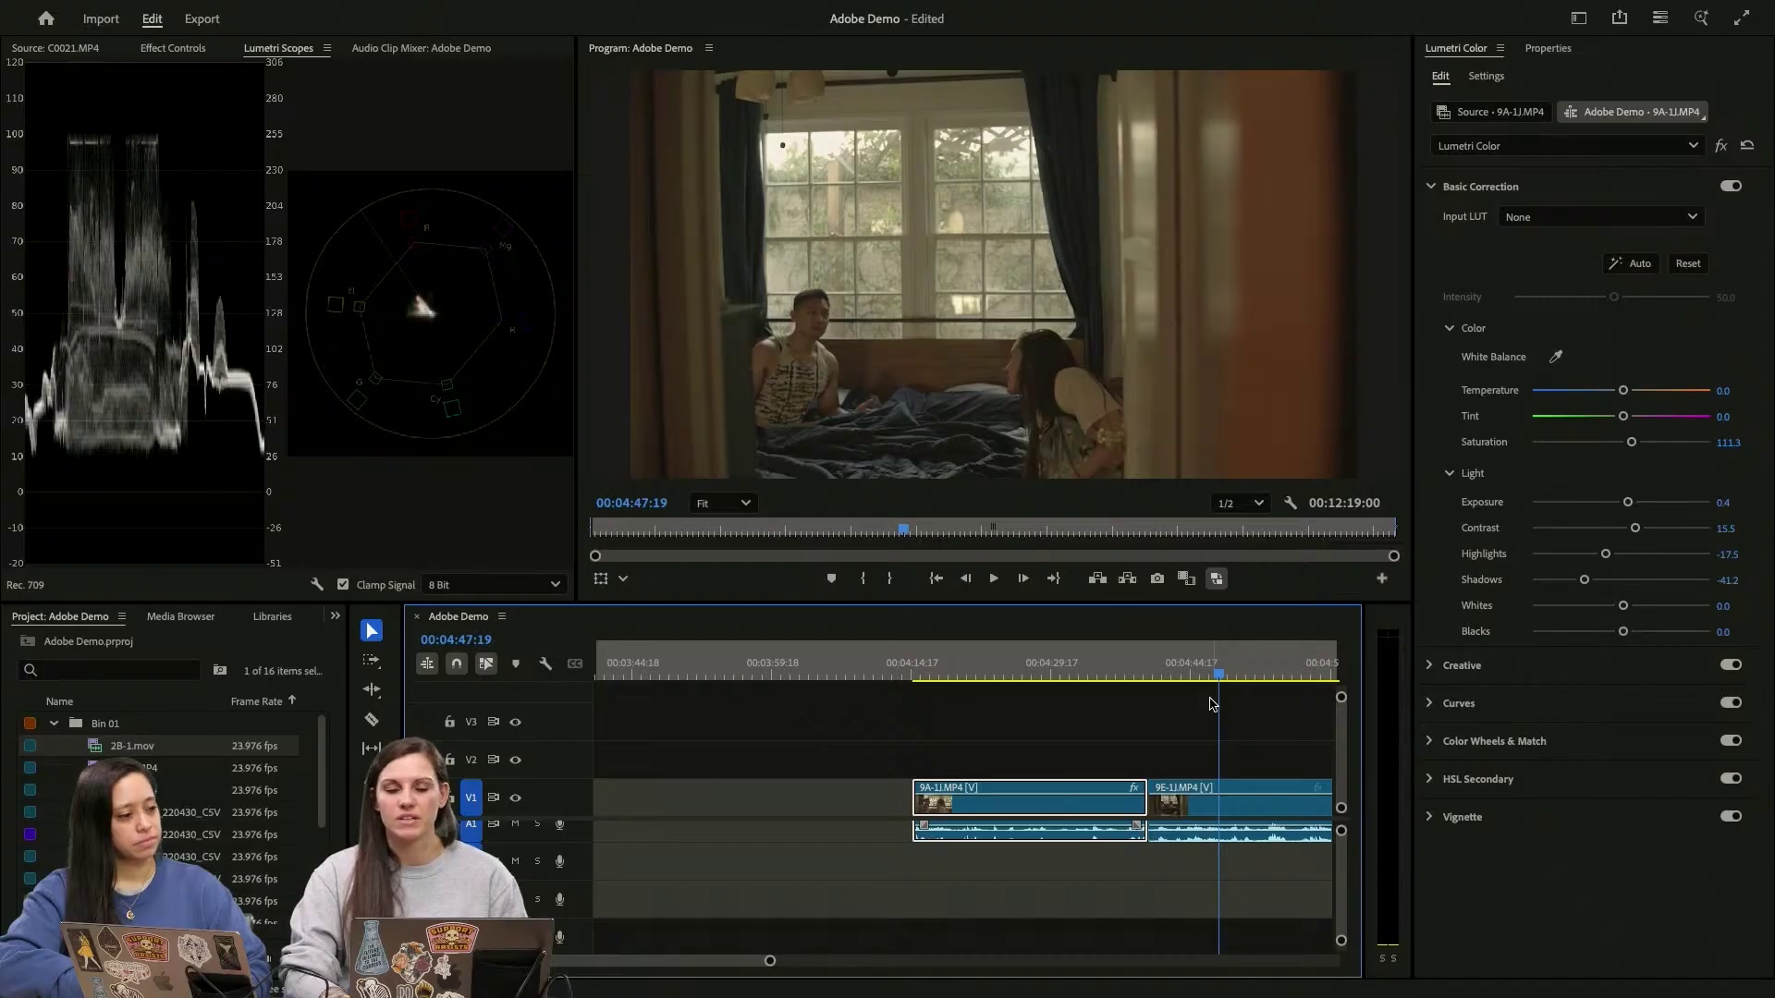
left_click(1028, 675)
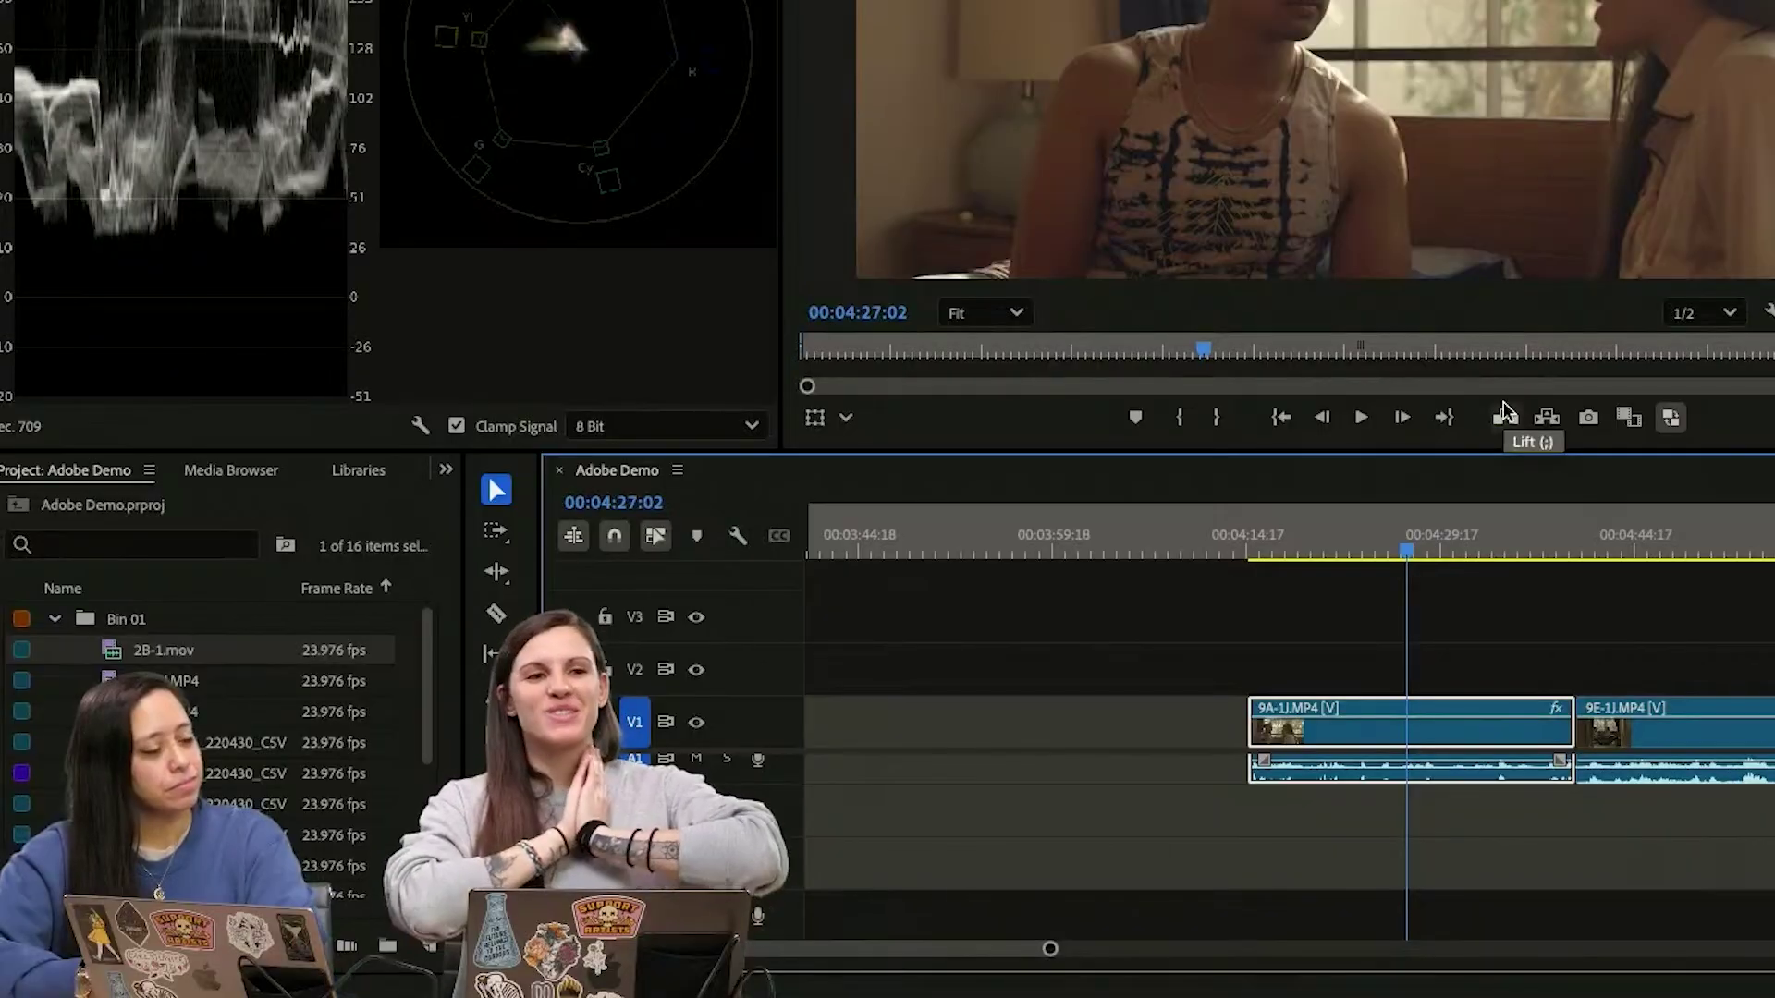
Step: Colour-match 9E-1J.MP4 to the graded 9A-1J shot using Comparison View
left_click(1679, 733)
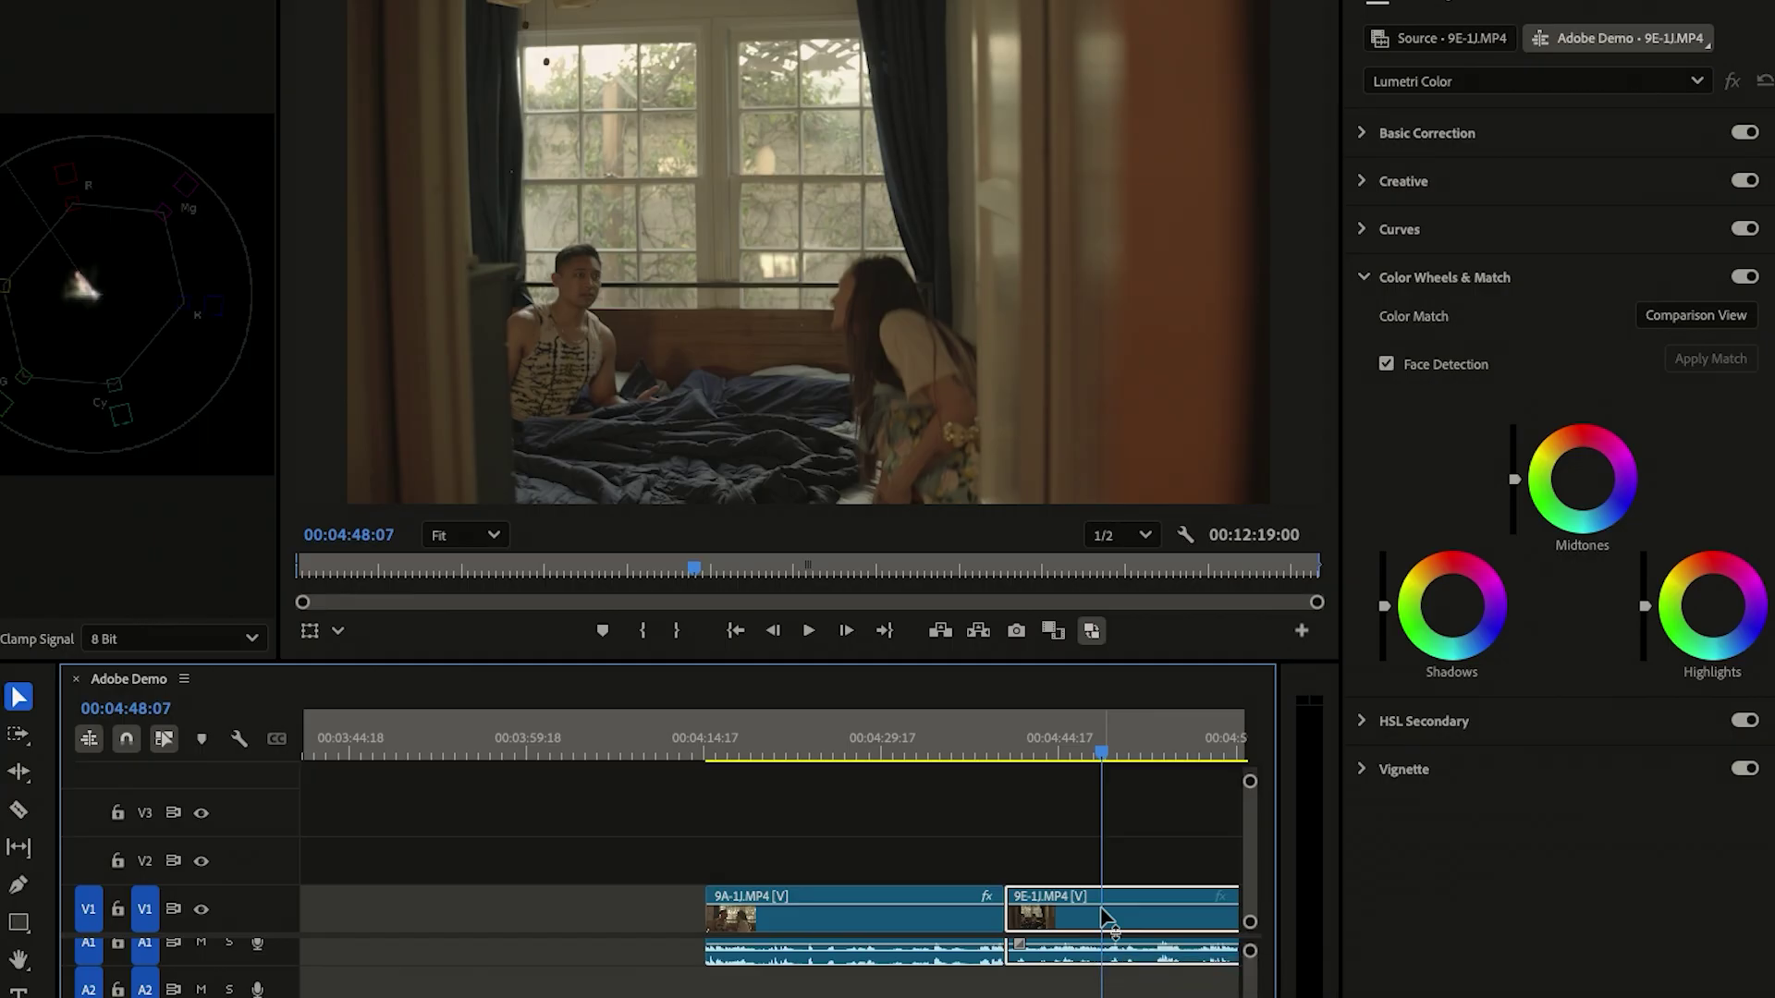
left_click(1696, 315)
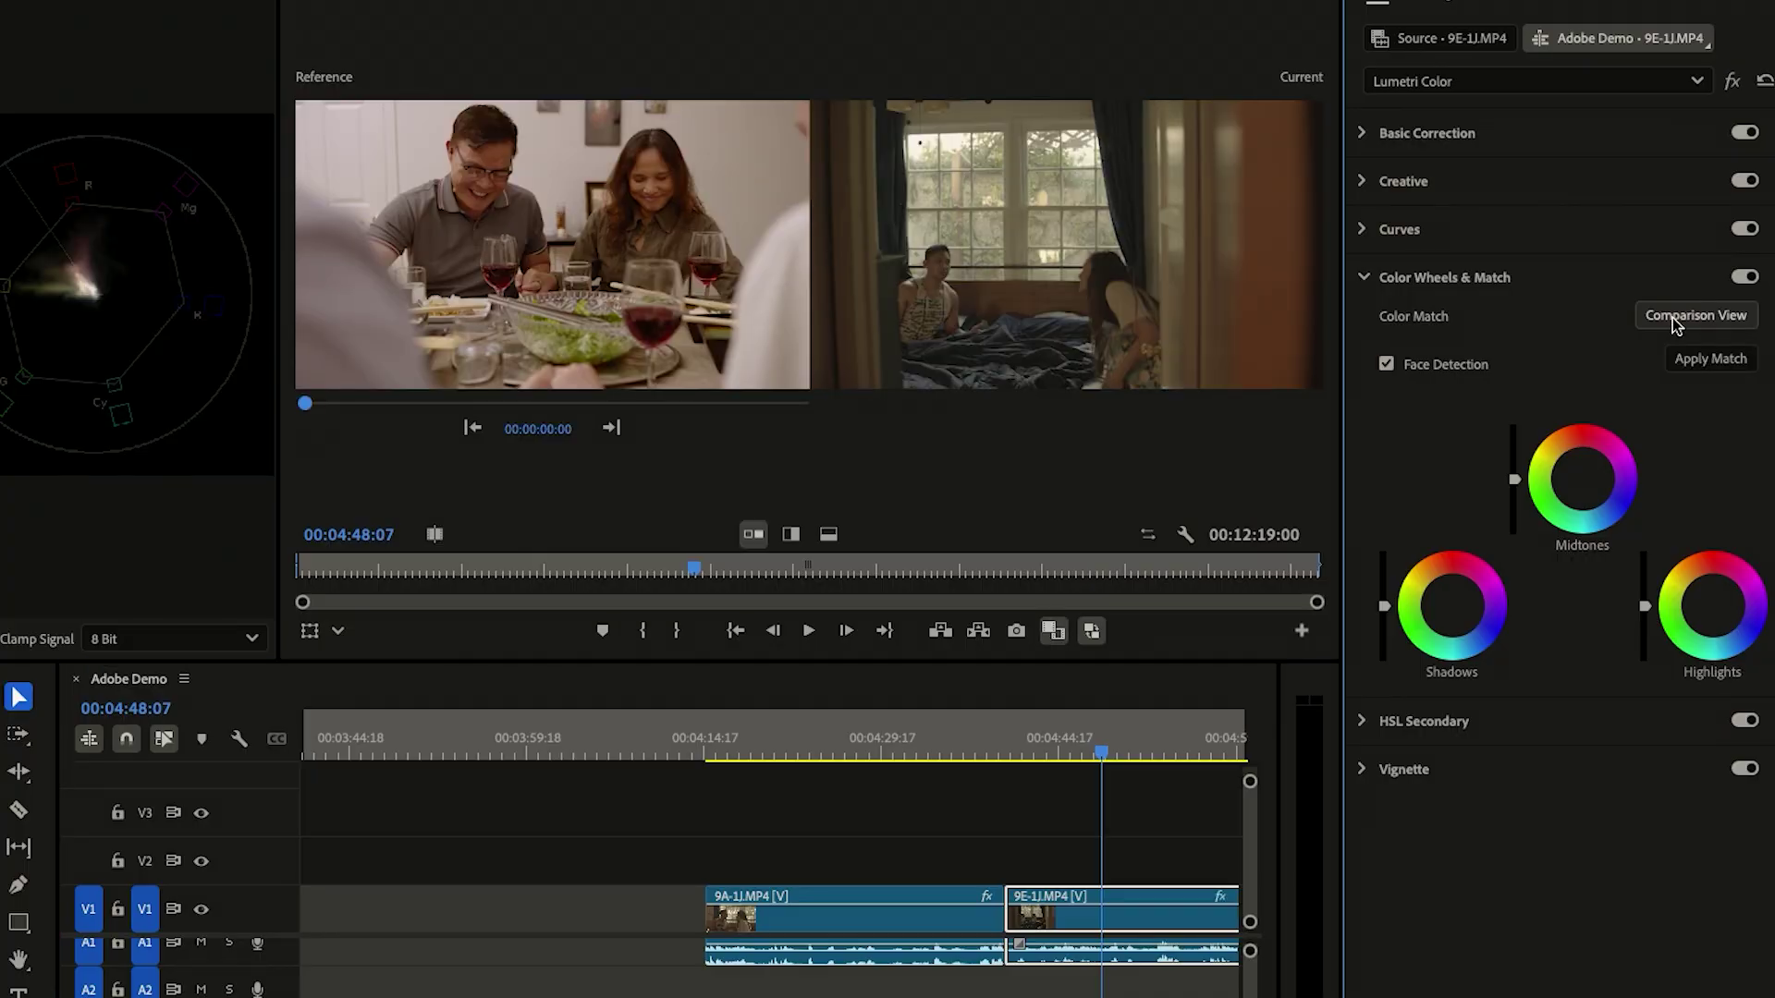
left_click_drag(305, 403, 531, 413)
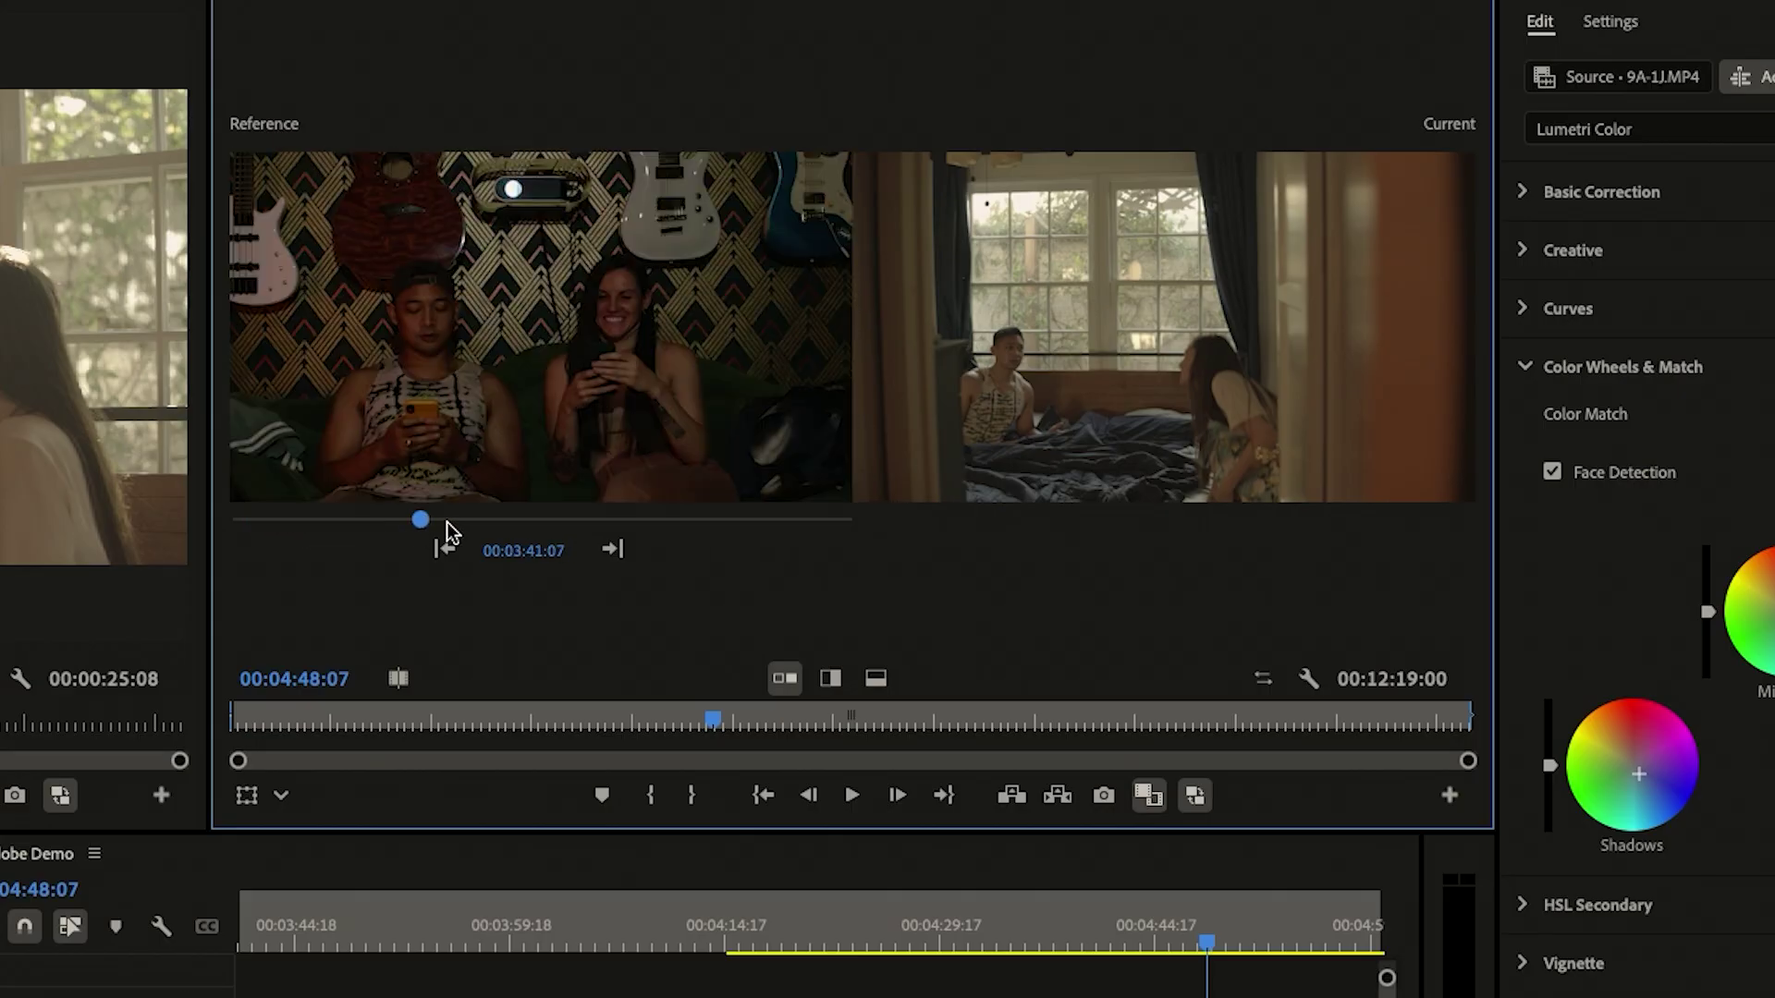
left_click_drag(511, 529, 452, 520)
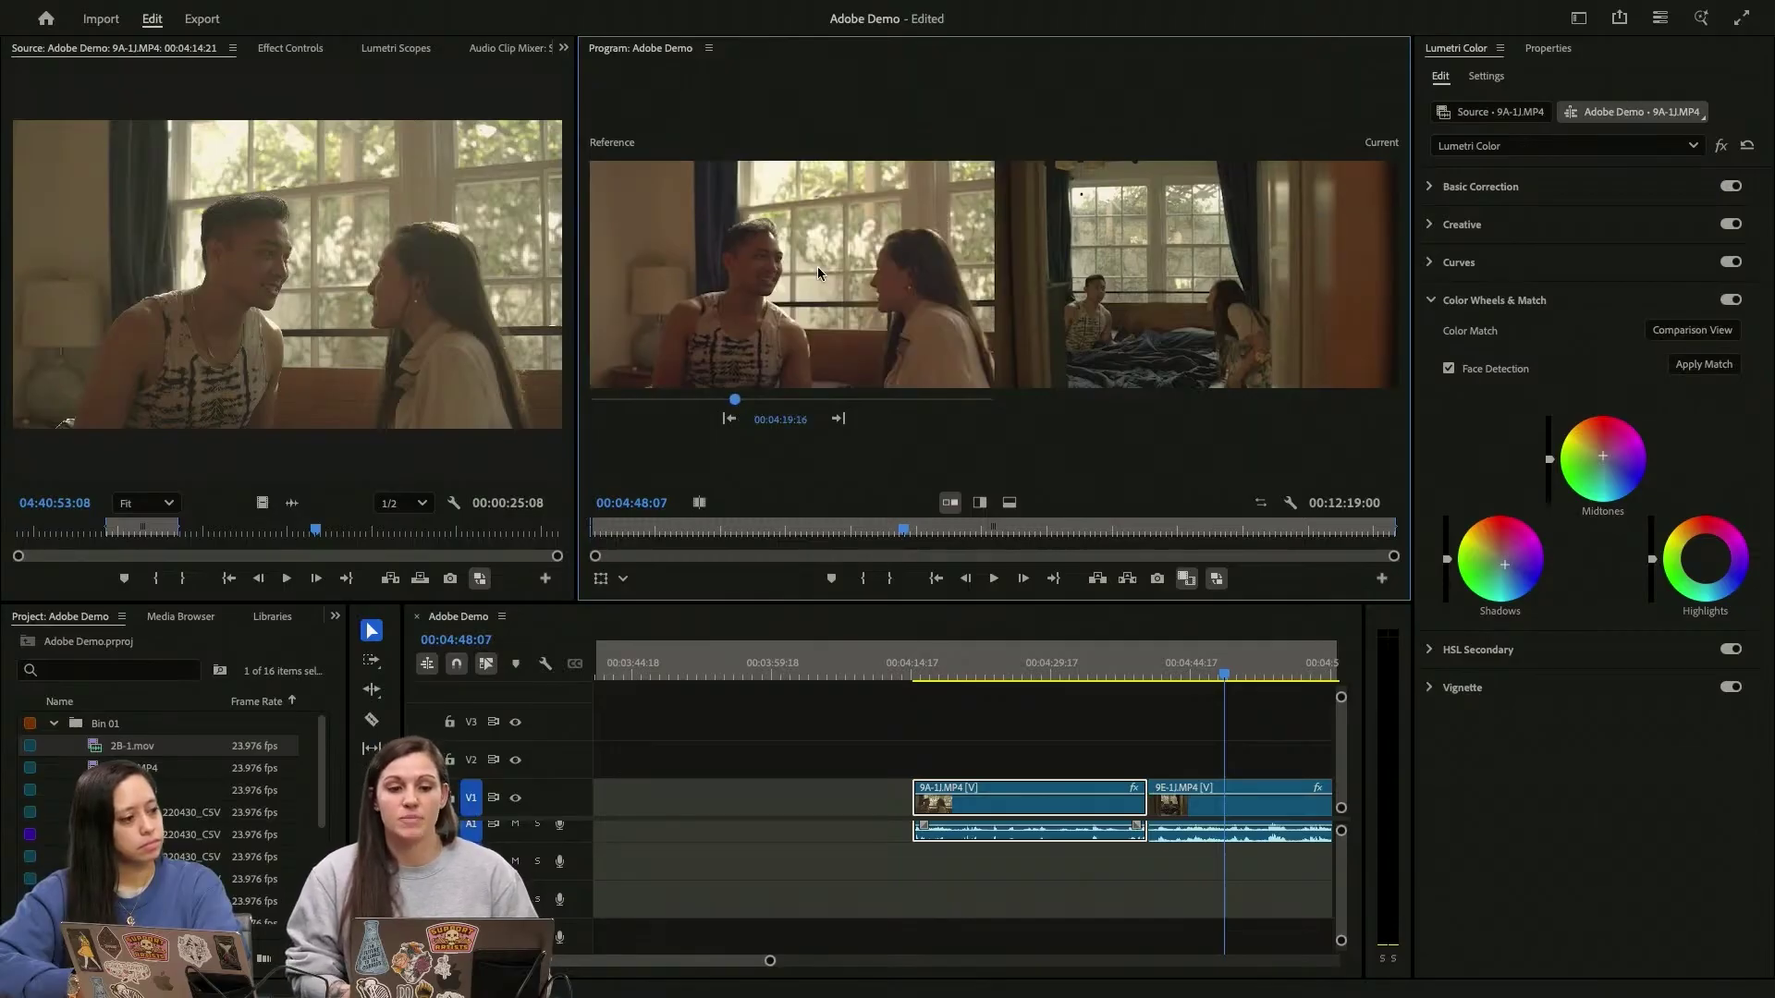
left_click(1228, 813)
scroll(1227, 807, "right", 3)
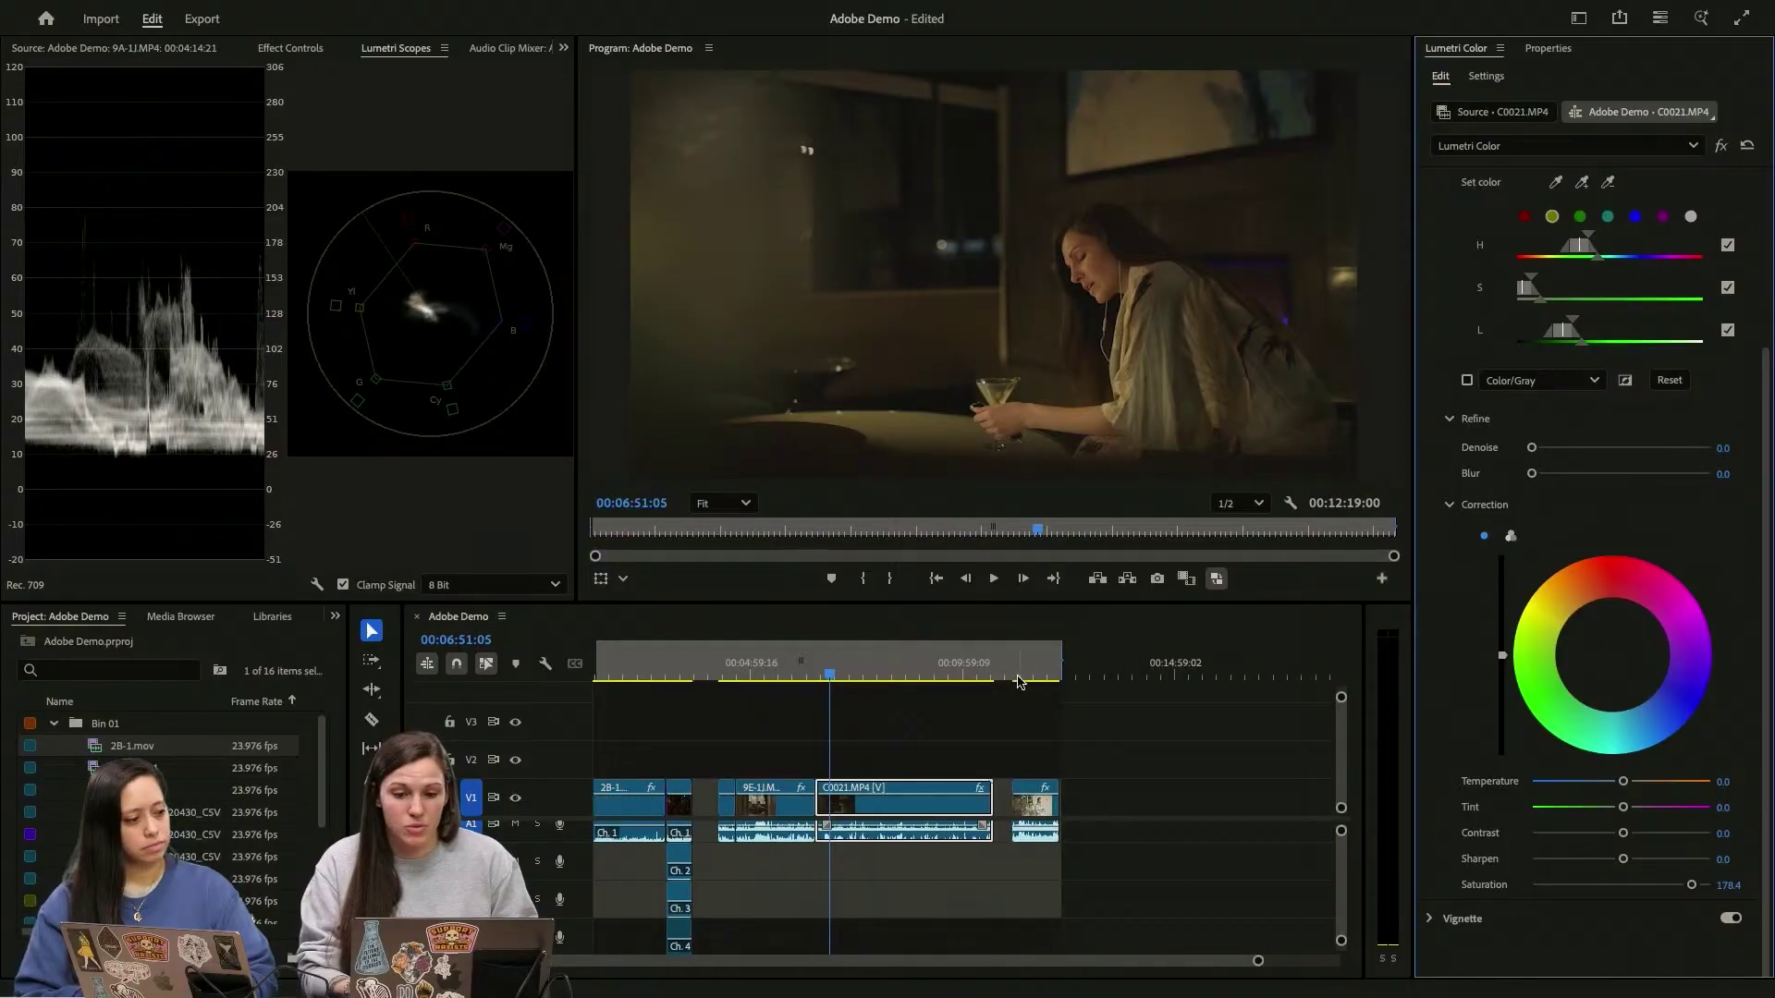
Step: Move the playhead onto the C0016.MP4 plant shot at 00:11:23:21
left_click(1018, 676)
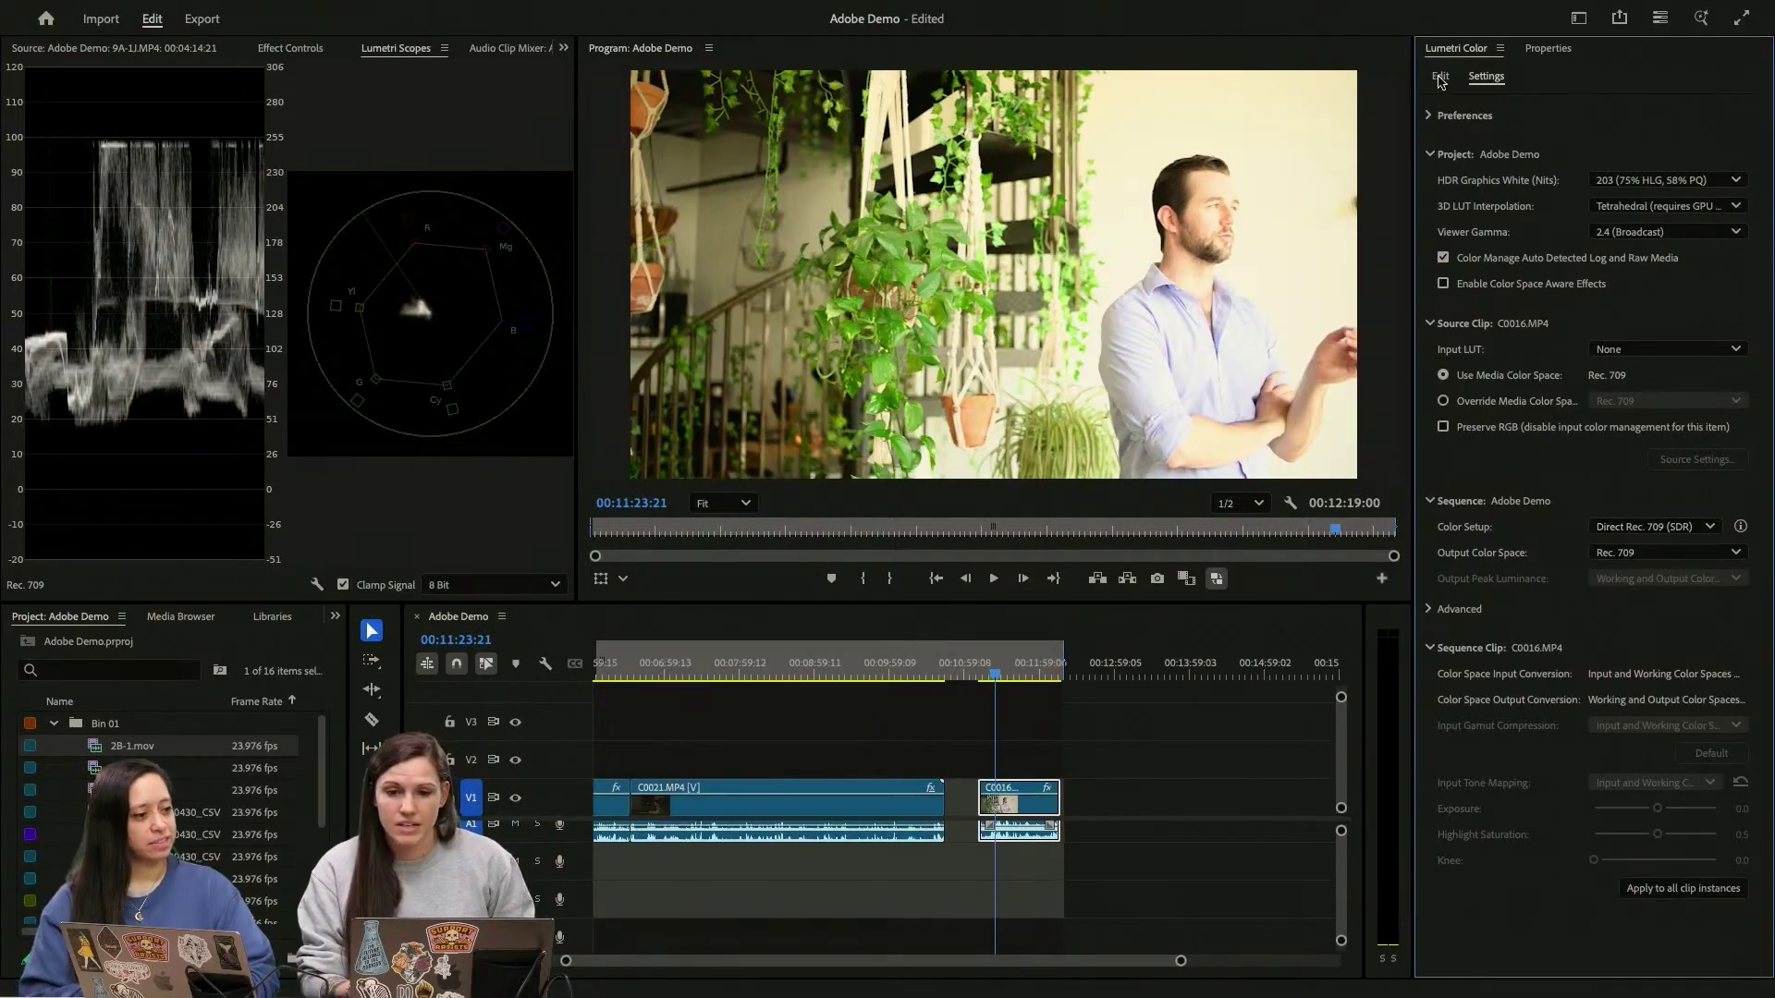
Step: Set the sequence Color Setup to Wide Gamut (Tone Mapped) in Lumetri Settings
left_click(1439, 77)
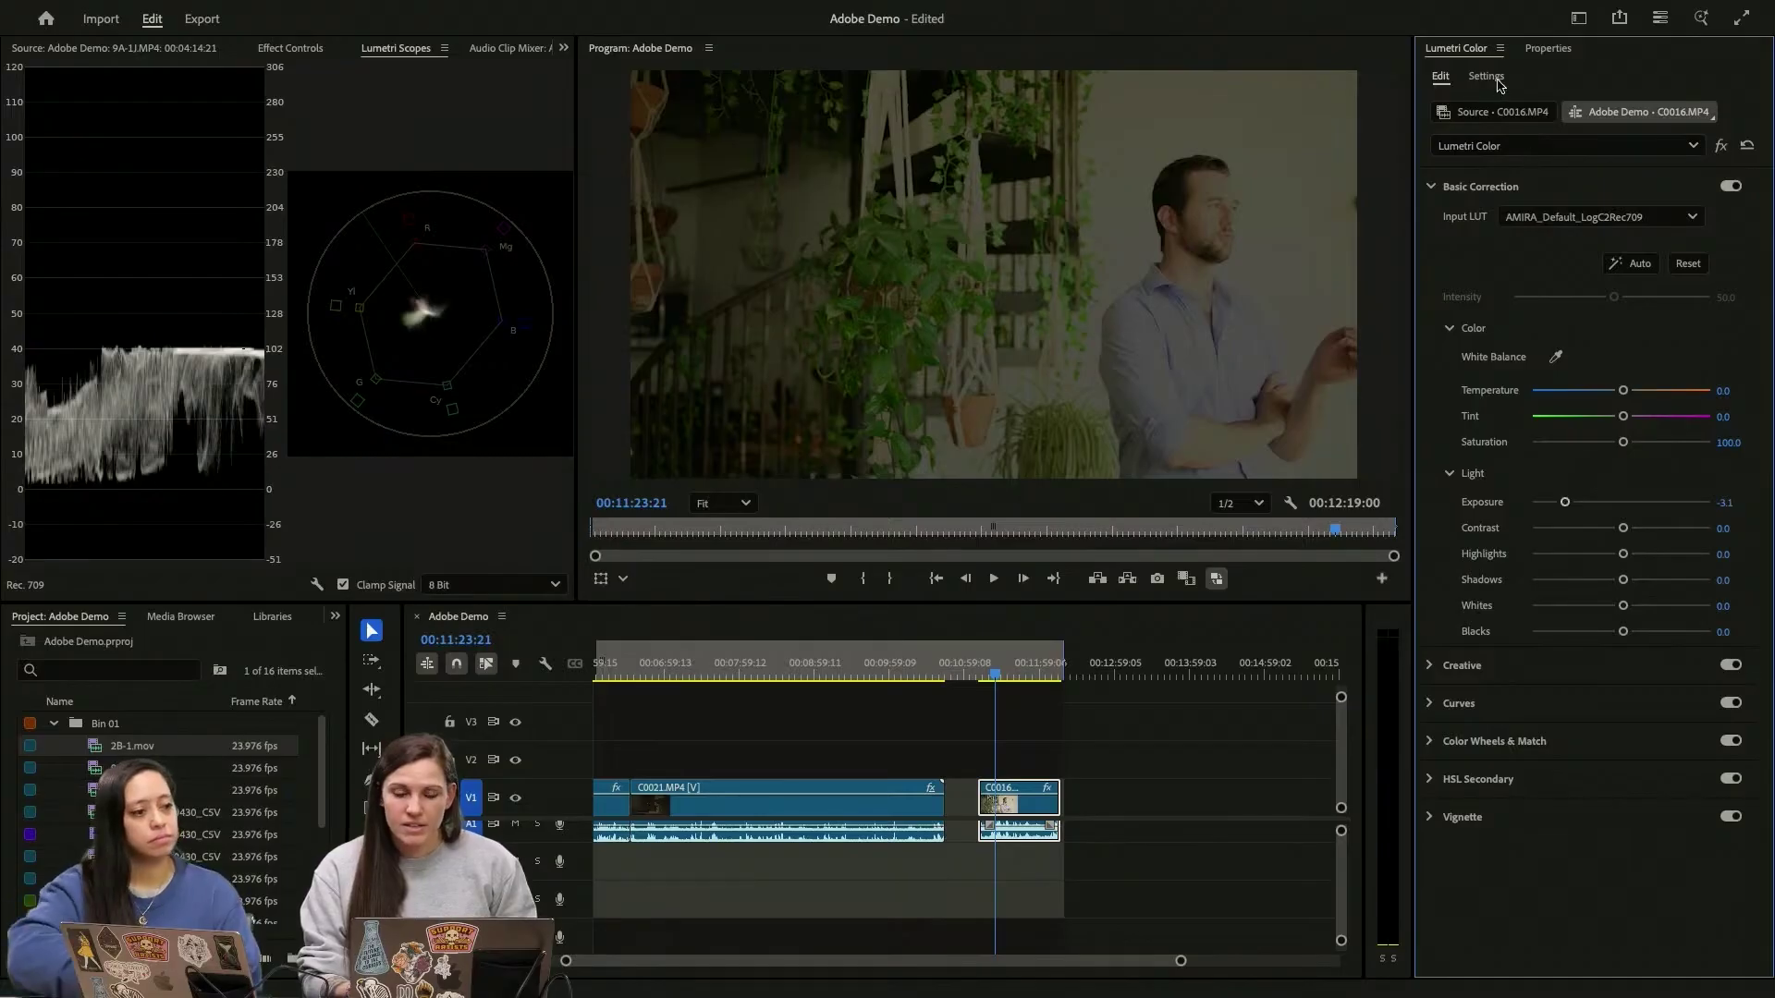
left_click(1486, 76)
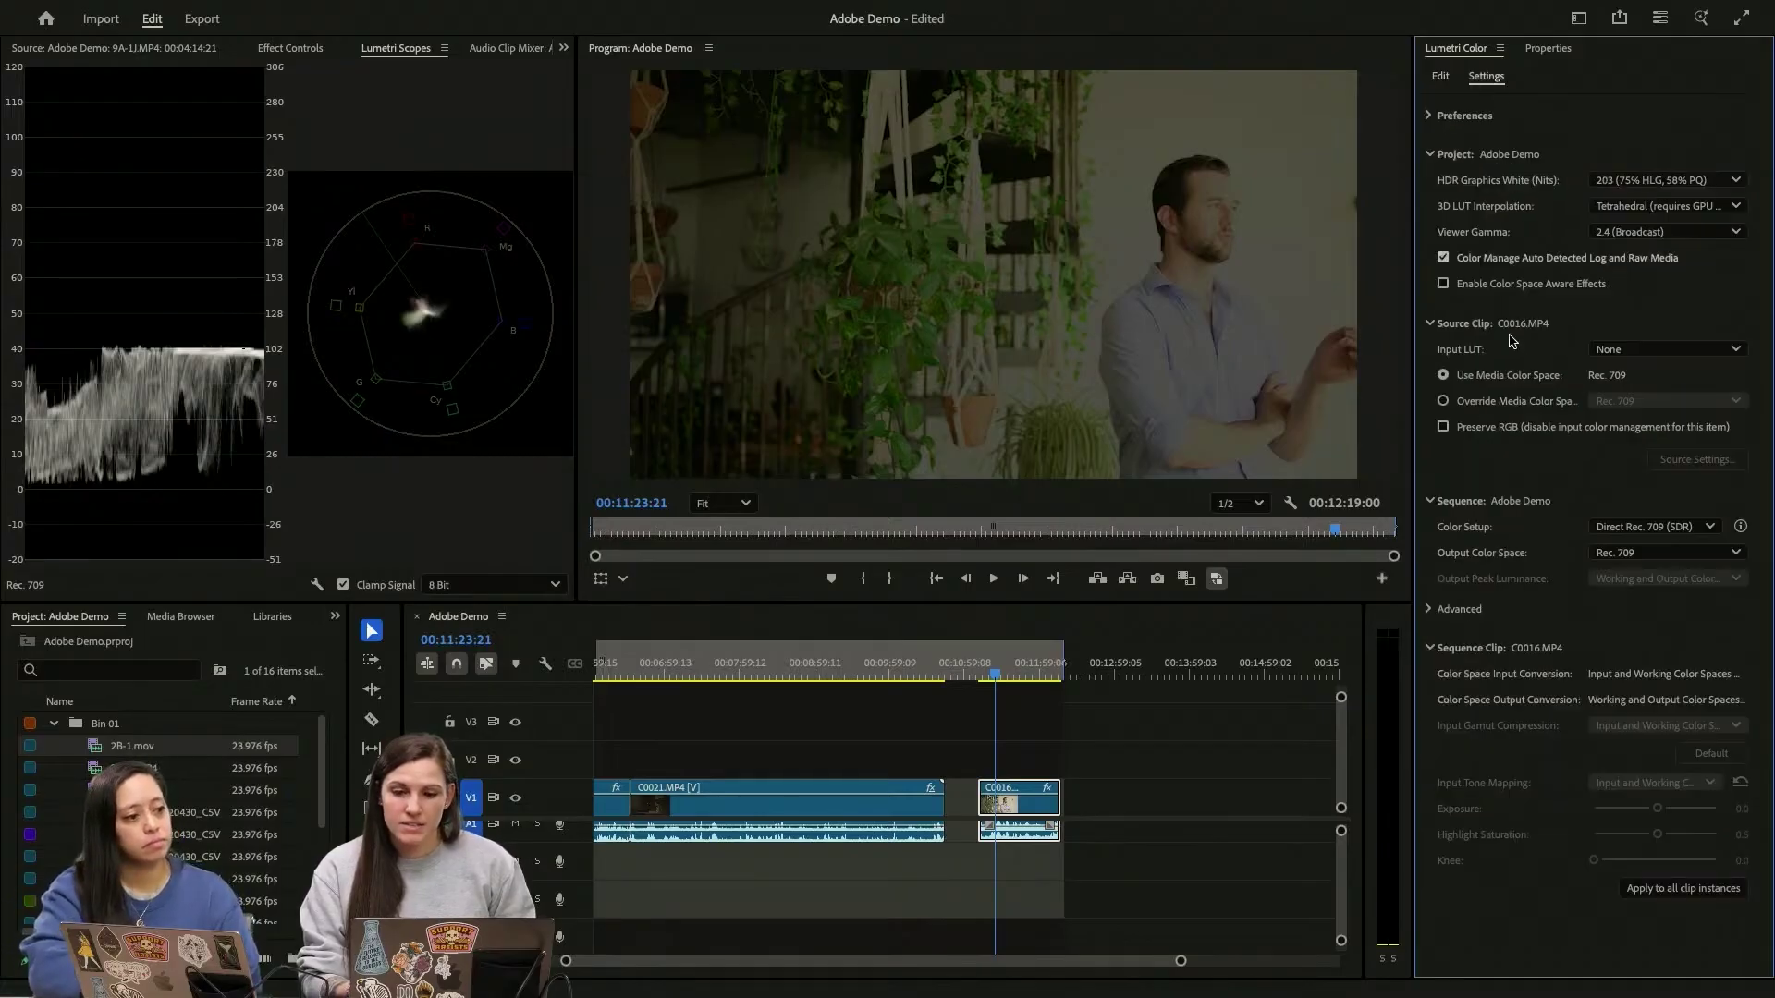
left_click(1610, 527)
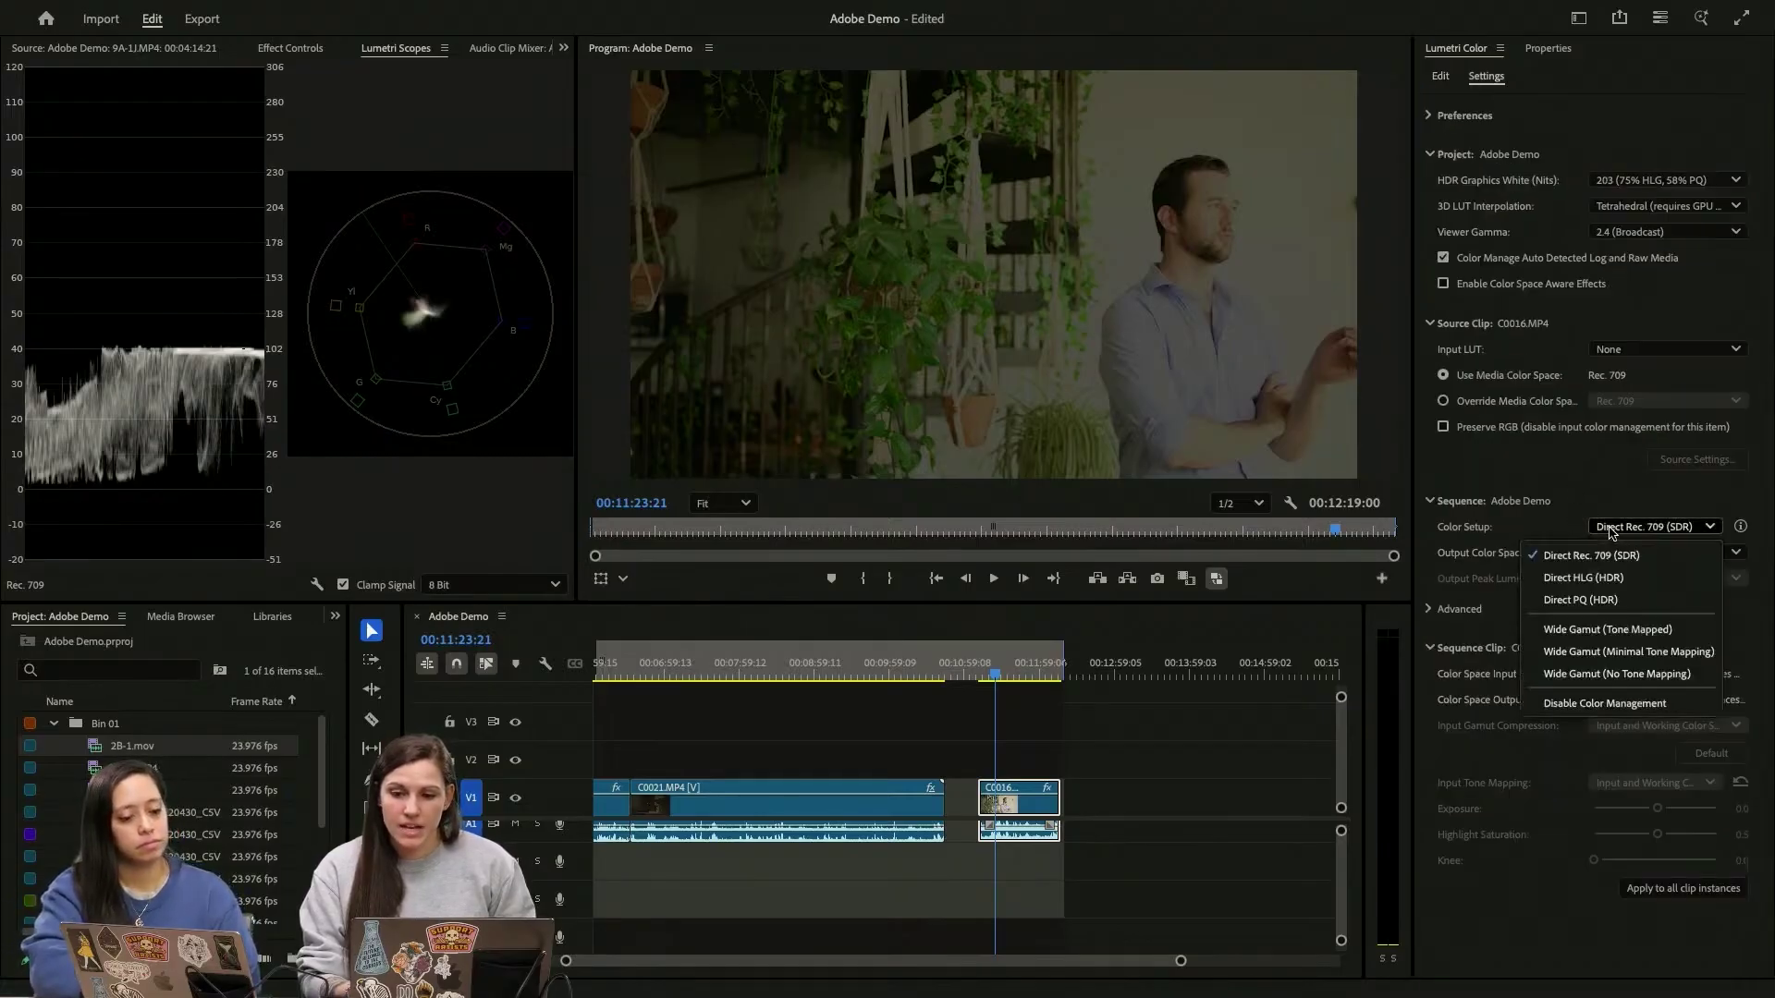
left_click(1604, 630)
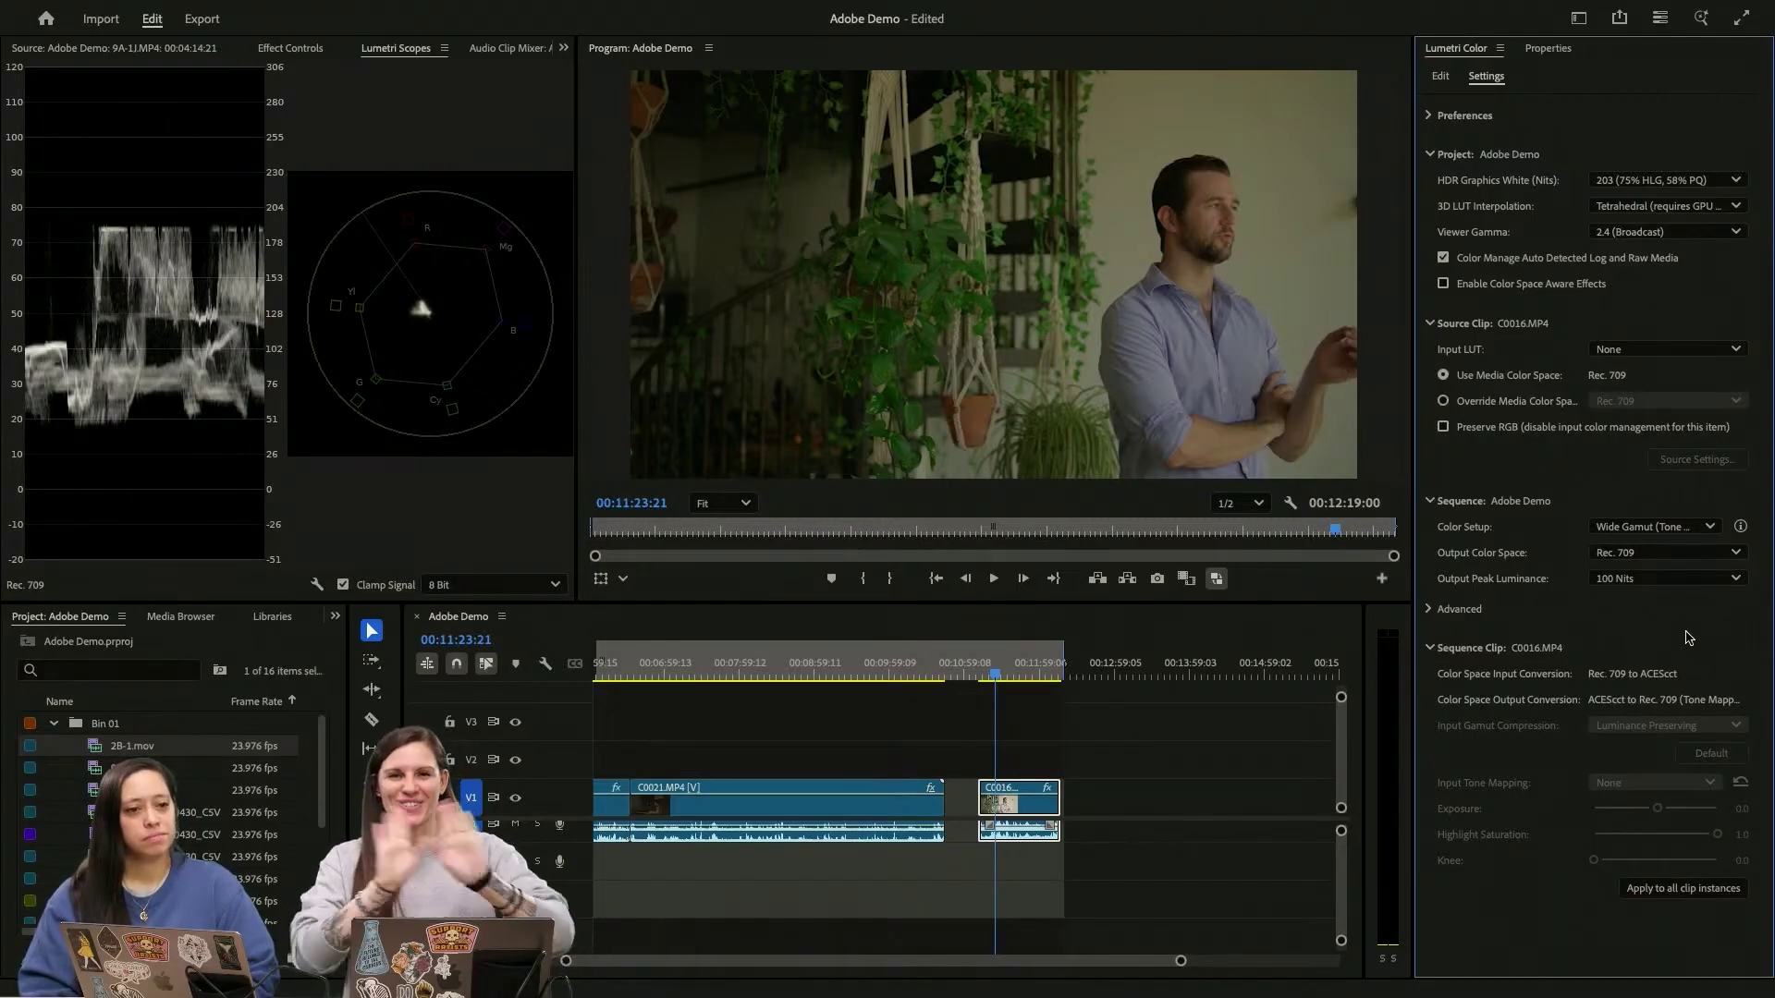
Step: Raise the C0016.MP4 exposure from -3.1 to -2.5
left_click(1440, 80)
left_click(997, 804)
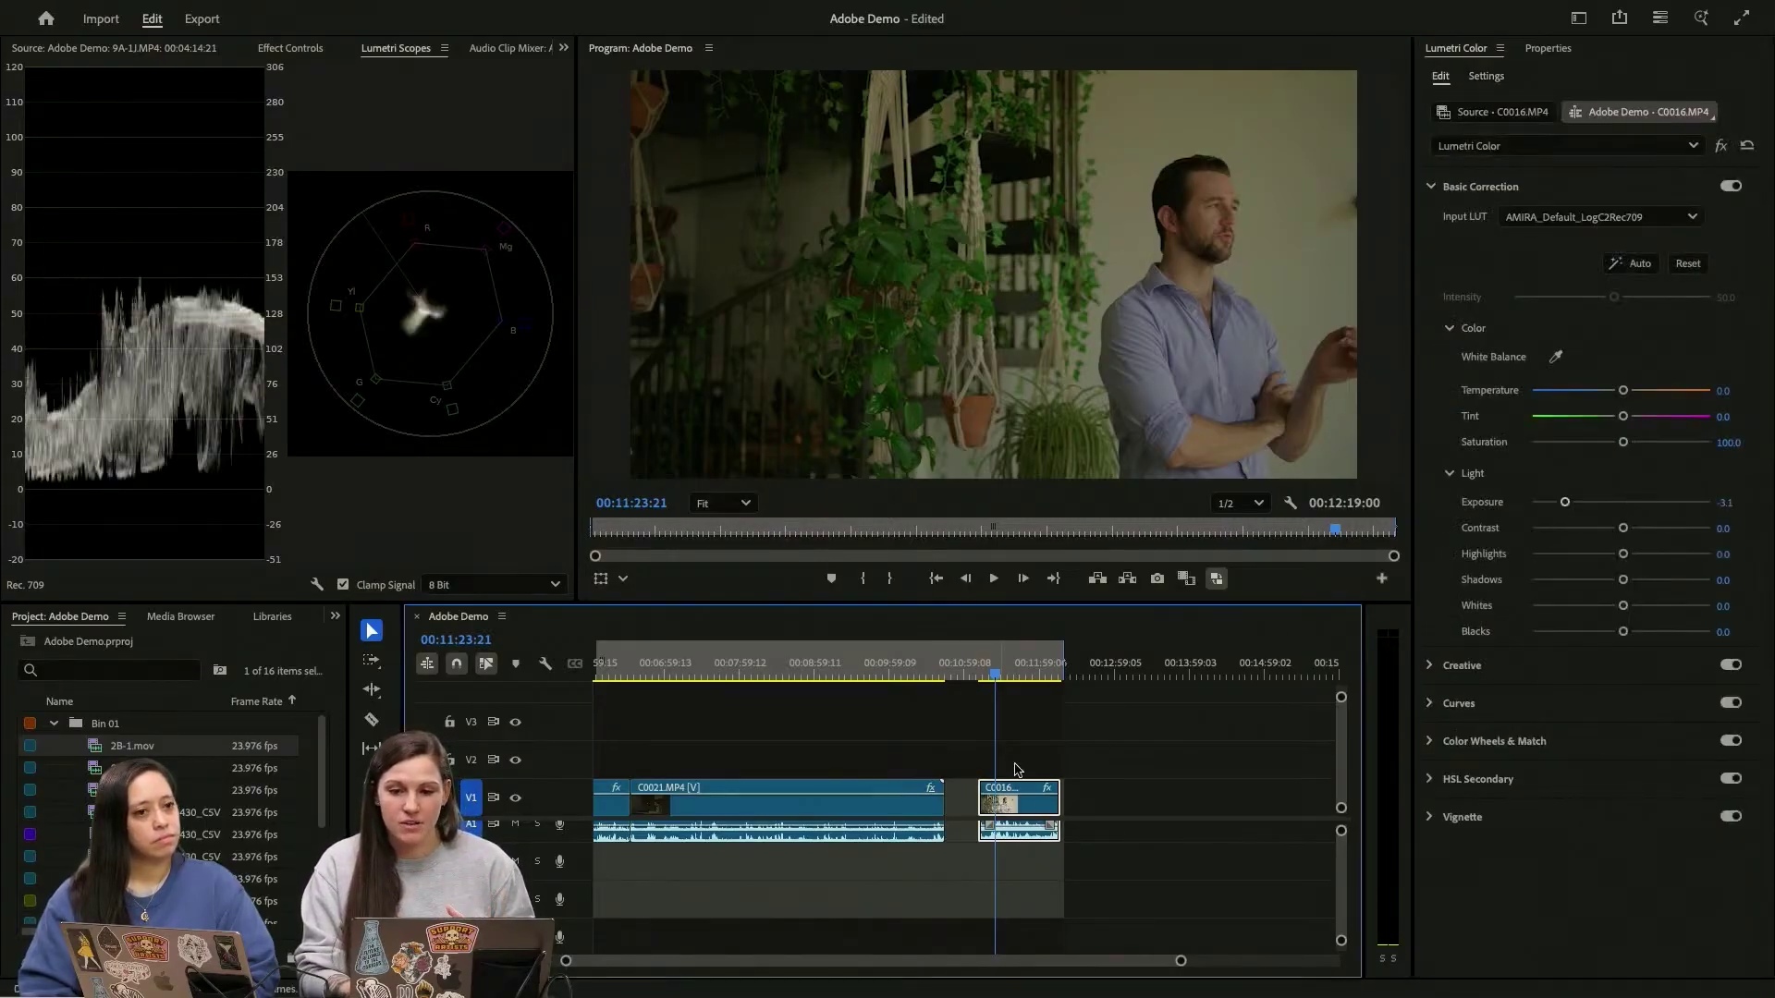
left_click_drag(1565, 502, 1577, 505)
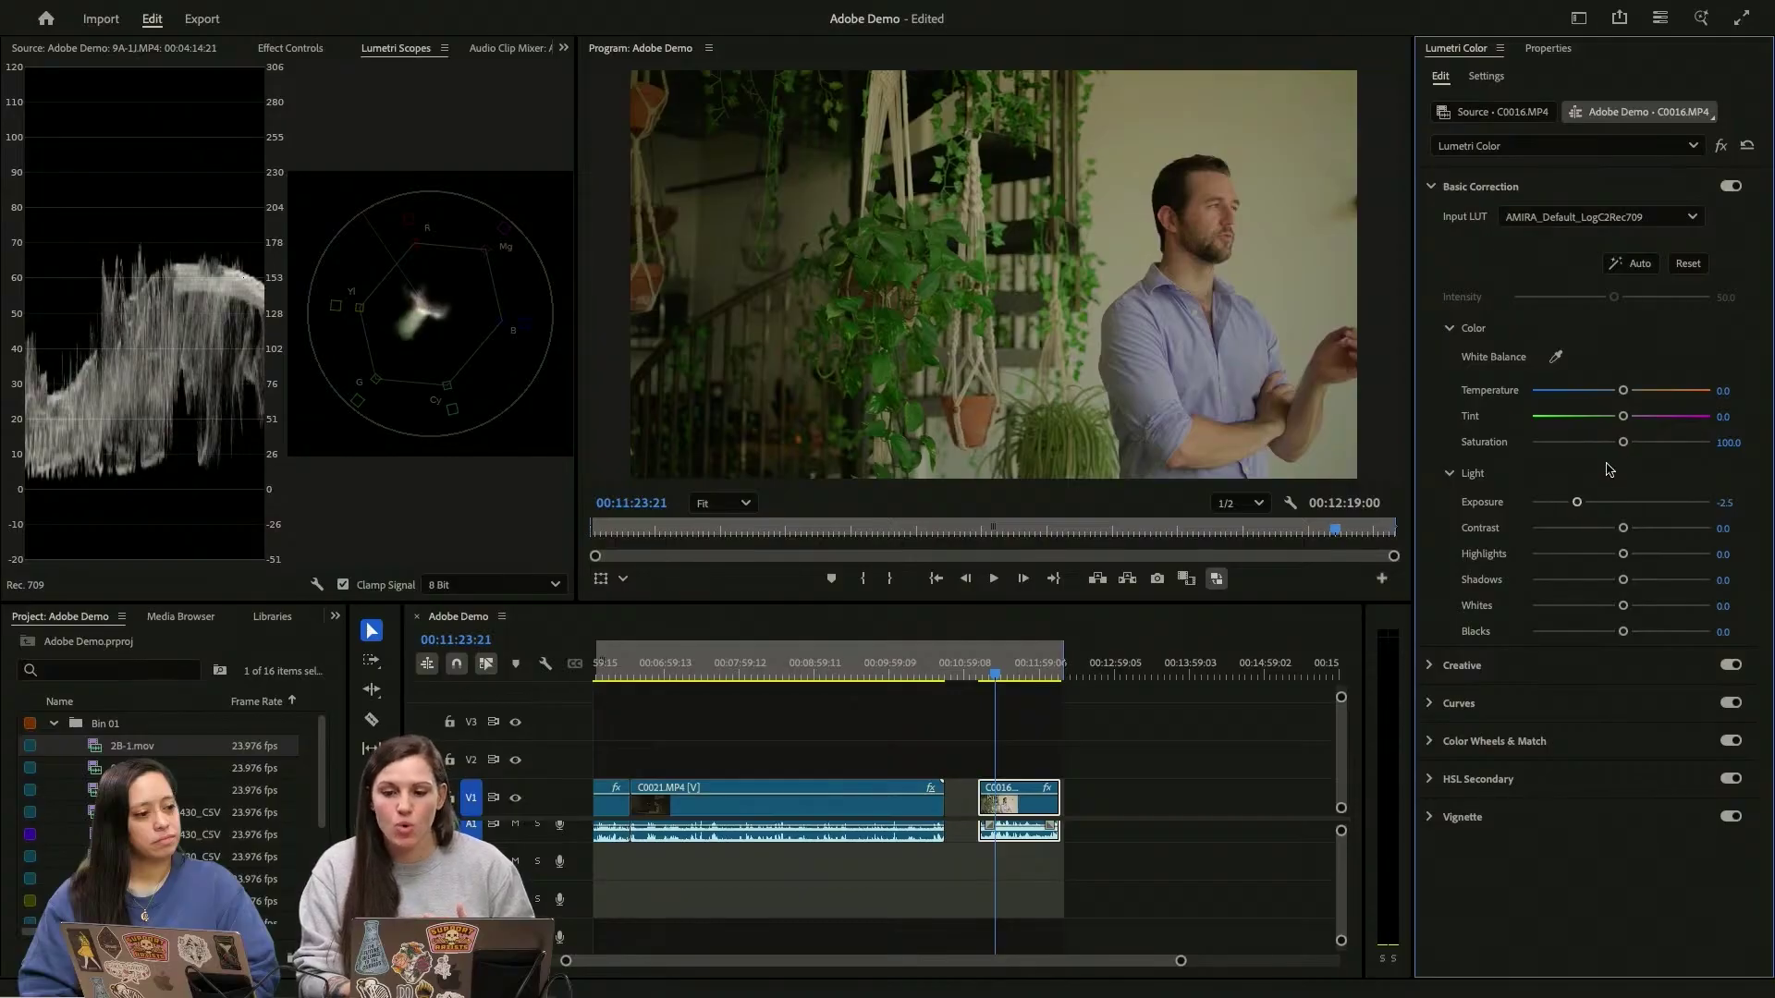